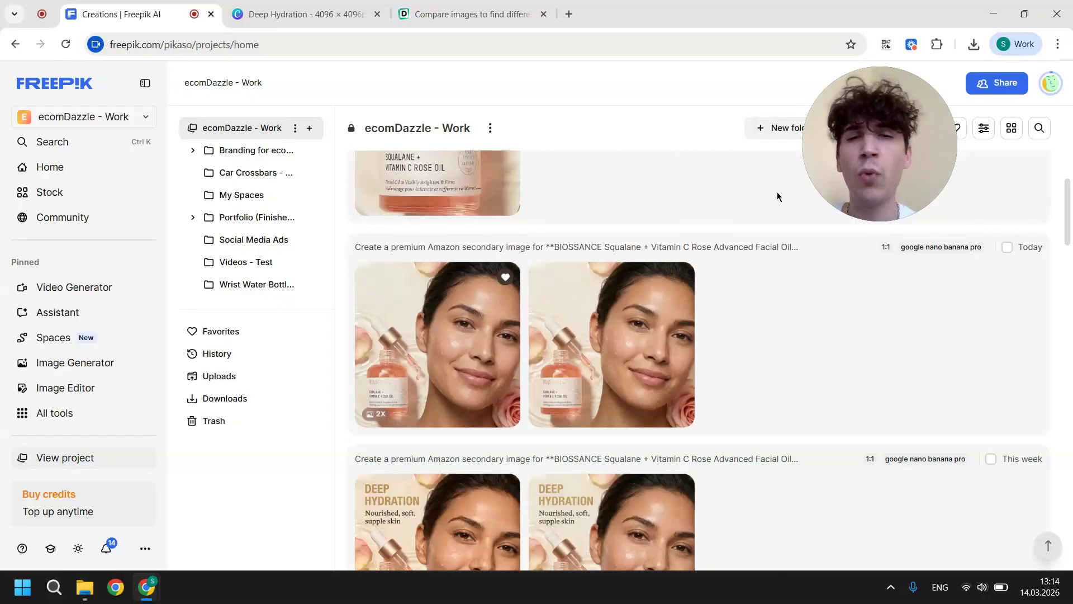
Open the upscaled text-free BIOSSANCE image from today's creations and examine the bottle label up close.
{"action": "scroll", "coordinate": [776, 194], "scroll_direction": "down", "scroll_amount": 4}
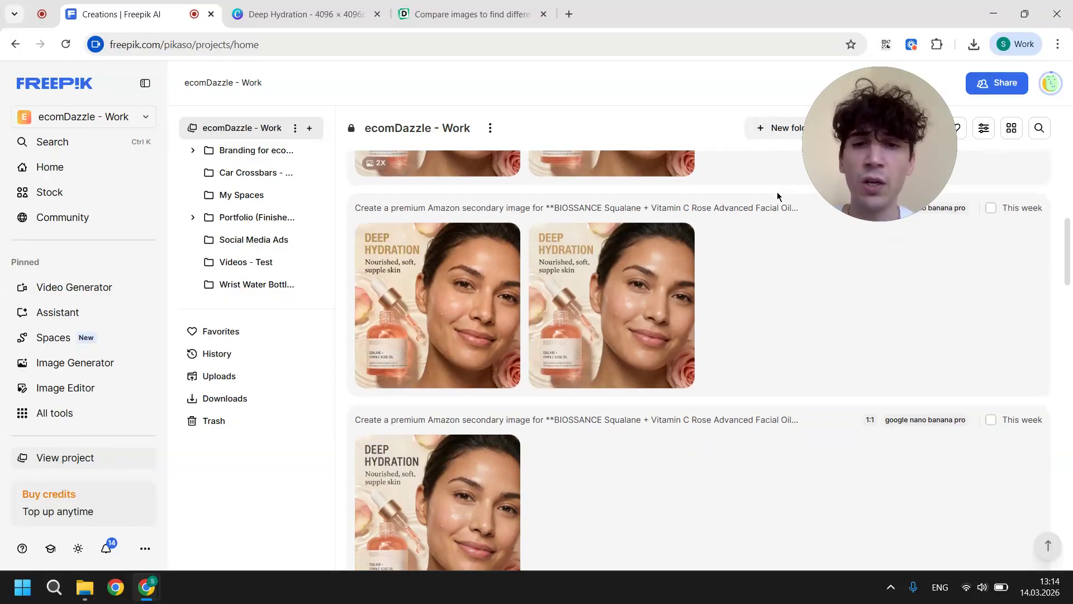
{"action": "mouse_move", "coordinate": [622, 309]}
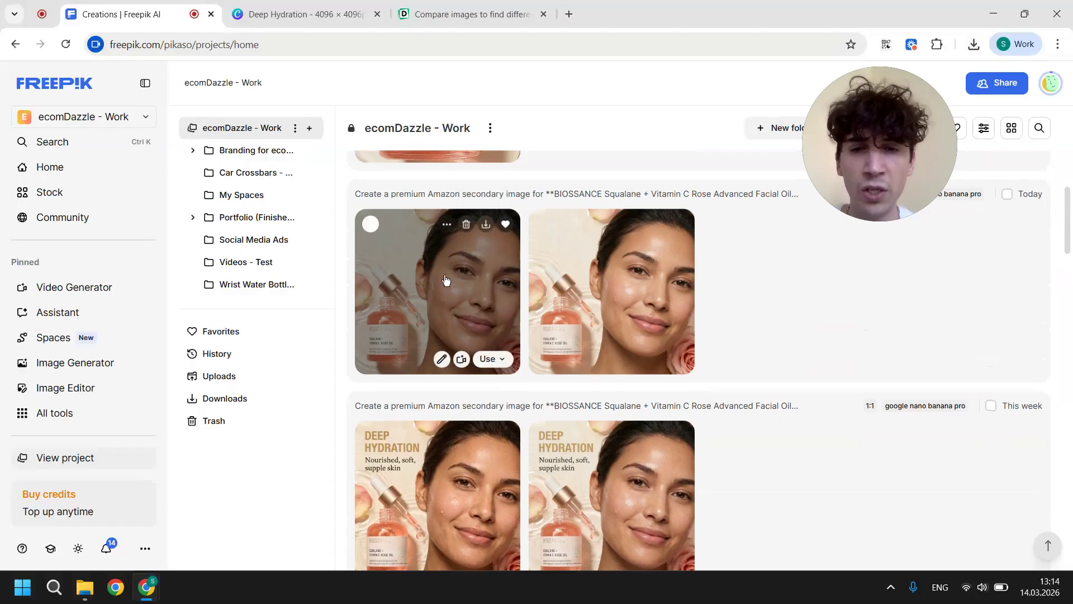
{"action": "left_click", "coordinate": [444, 278]}
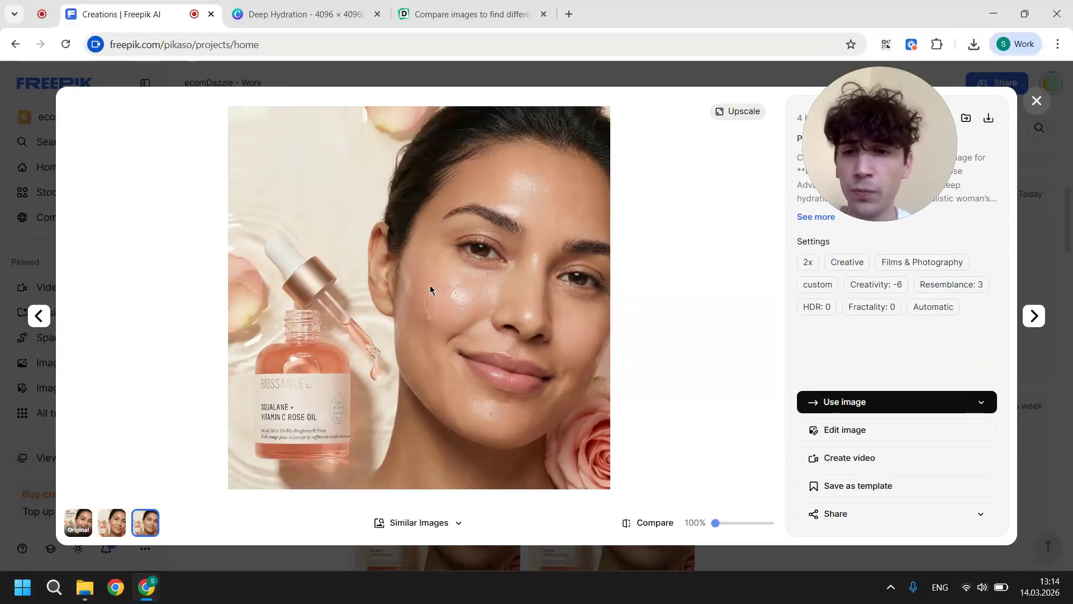
{"action": "scroll", "coordinate": [329, 350], "scroll_direction": "up", "scroll_amount": 8}
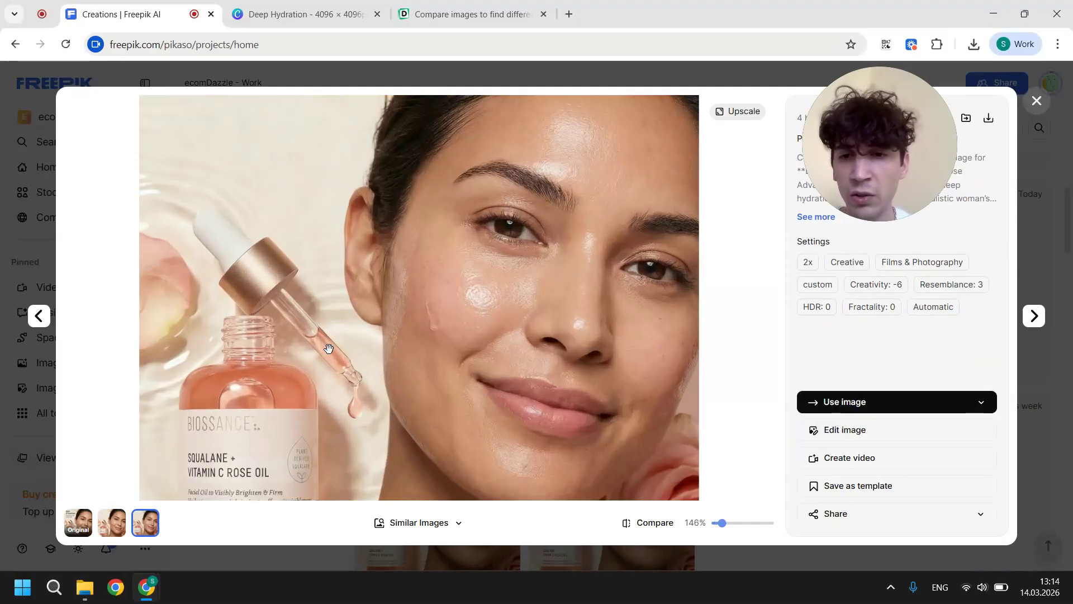
{"action": "left_click_drag", "start_coordinate": [330, 350], "coordinate": [563, 157]}
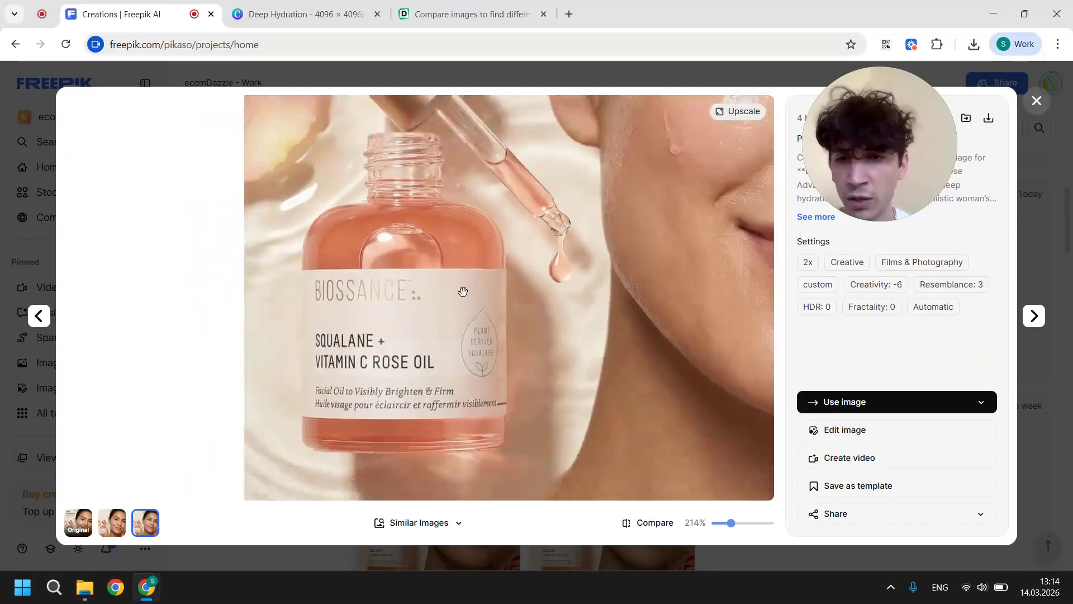
{"action": "scroll", "coordinate": [450, 311], "scroll_direction": "up", "scroll_amount": 5}
{"action": "left_click_drag", "start_coordinate": [451, 310], "coordinate": [683, 96]}
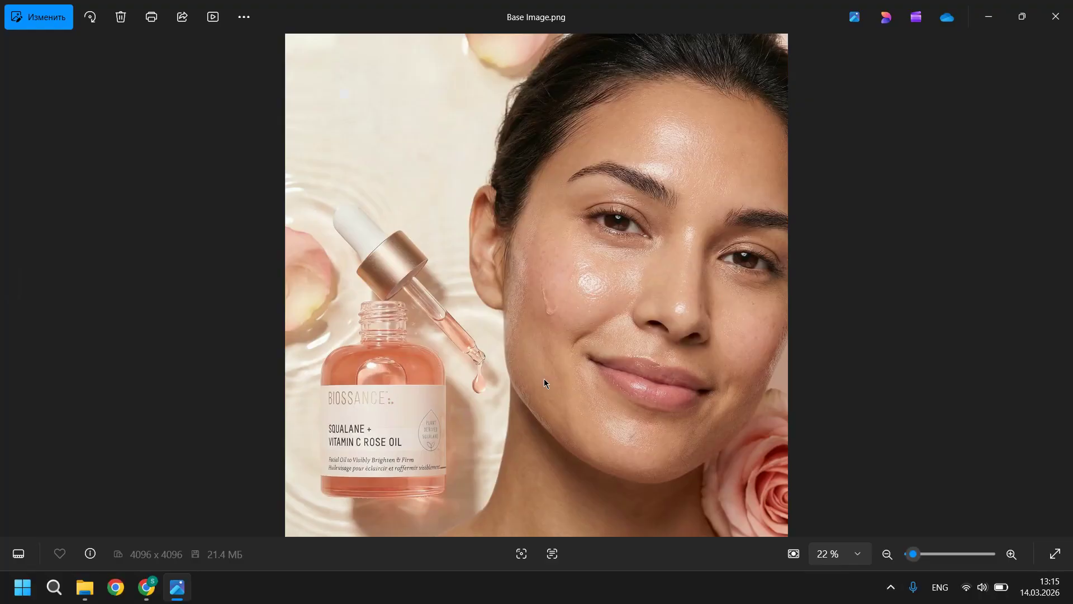
Examine the bottle label and the woman's skin in Base Image.png at different magnifications in Photos.
{"action": "scroll", "coordinate": [544, 383], "scroll_direction": "up", "scroll_amount": 1}
{"action": "left_click_drag", "start_coordinate": [546, 384], "coordinate": [861, 209]}
{"action": "scroll", "coordinate": [670, 347], "scroll_direction": "up", "scroll_amount": 4}
{"action": "scroll", "coordinate": [861, 209], "scroll_direction": "down", "scroll_amount": 4}
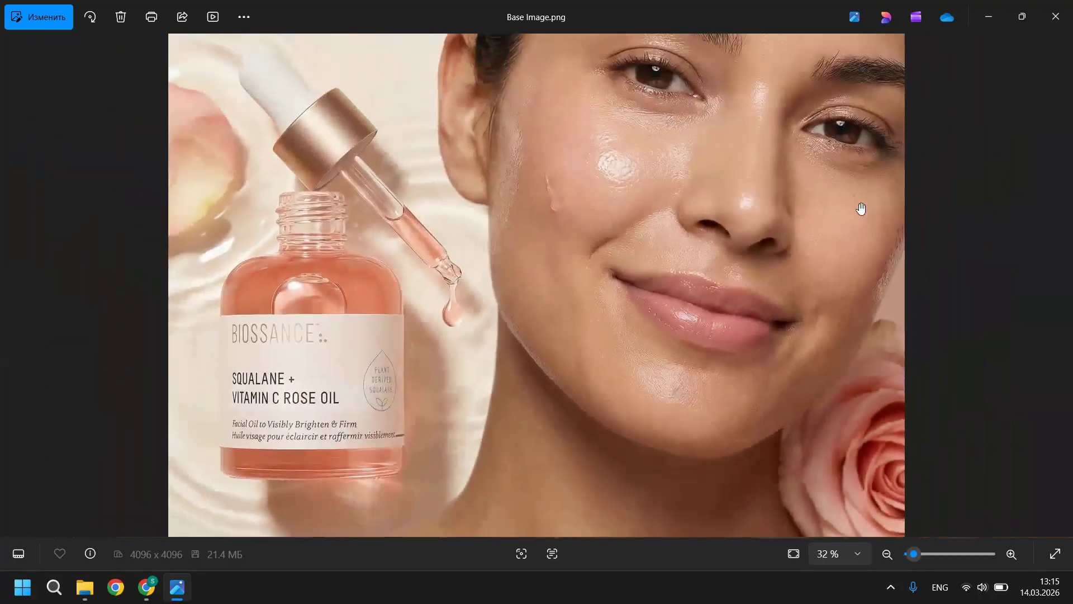
{"action": "scroll", "coordinate": [350, 444], "scroll_direction": "up", "scroll_amount": 5}
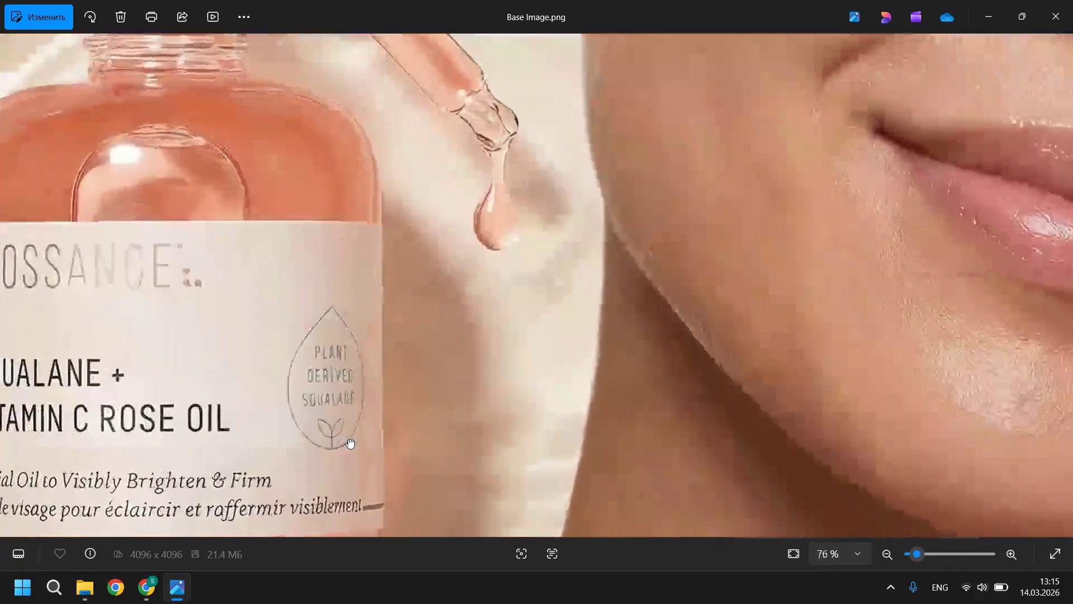
{"action": "left_click_drag", "start_coordinate": [347, 440], "coordinate": [558, 357]}
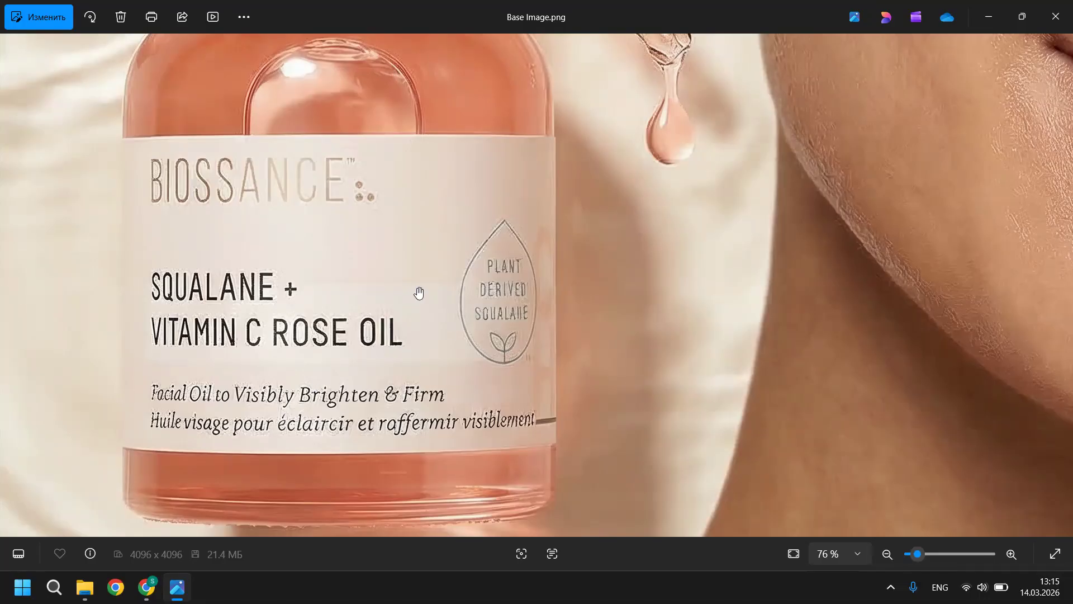
{"action": "scroll", "coordinate": [419, 292], "scroll_direction": "up", "scroll_amount": 2}
{"action": "left_click_drag", "start_coordinate": [419, 293], "coordinate": [499, 279]}
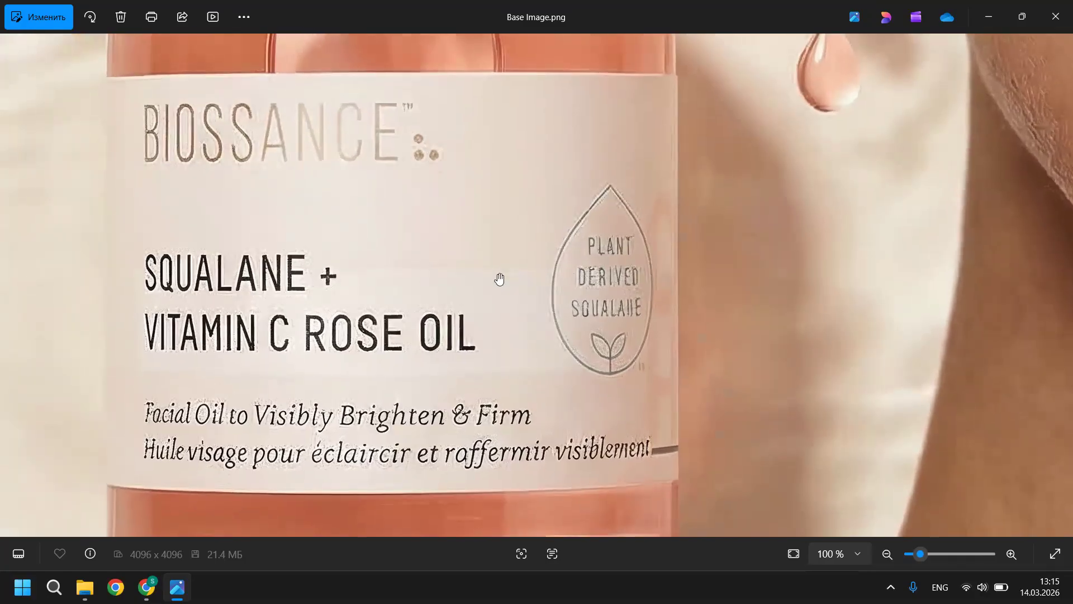
{"action": "scroll", "coordinate": [499, 279], "scroll_direction": "down", "scroll_amount": 5}
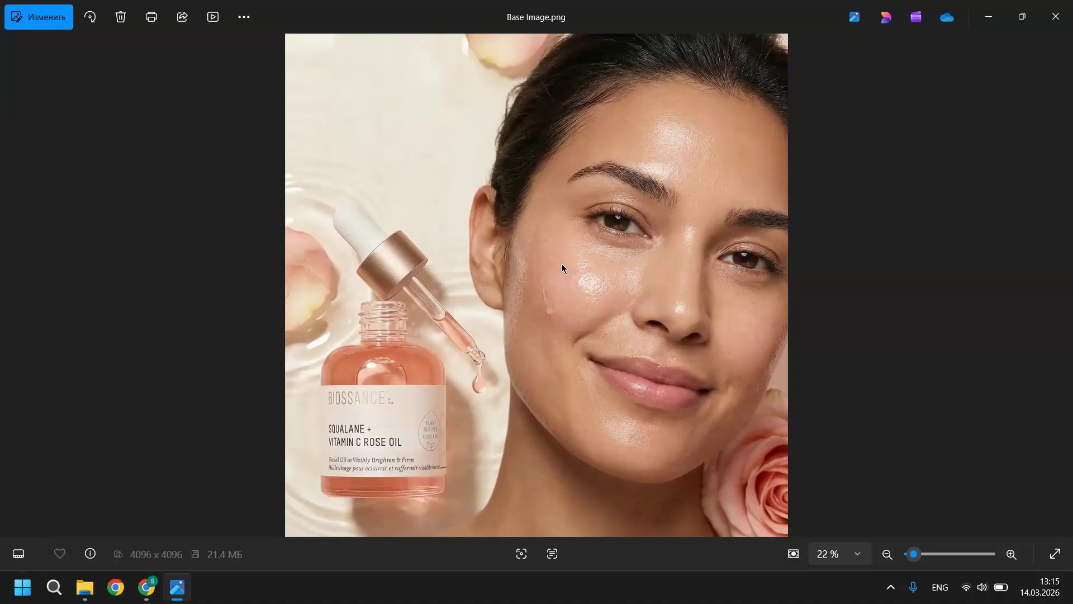
{"action": "scroll", "coordinate": [561, 265], "scroll_direction": "up", "scroll_amount": 1}
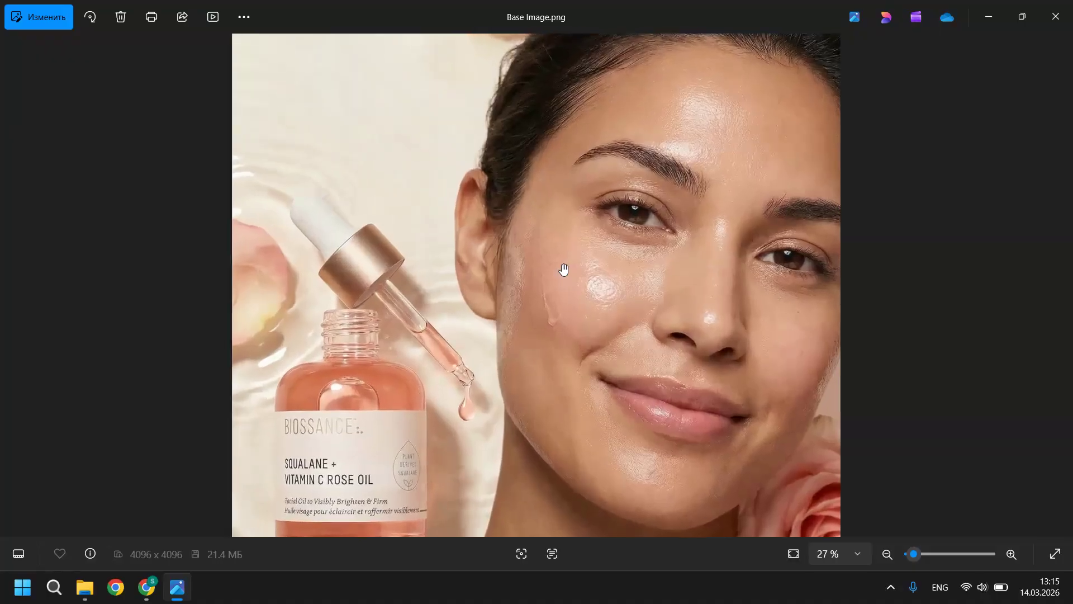
{"action": "scroll", "coordinate": [564, 270], "scroll_direction": "down", "scroll_amount": 1}
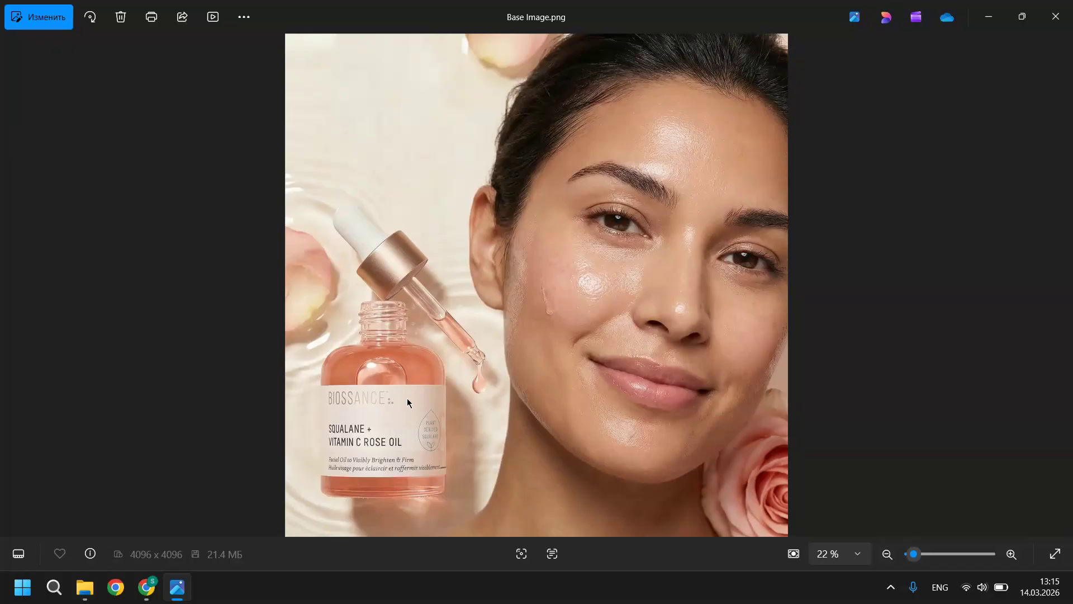
Switch back to Freepik and flip repeatedly between the two neighbouring "Deep Hydration" images to compare them.
{"action": "mouse_move", "coordinate": [154, 597]}
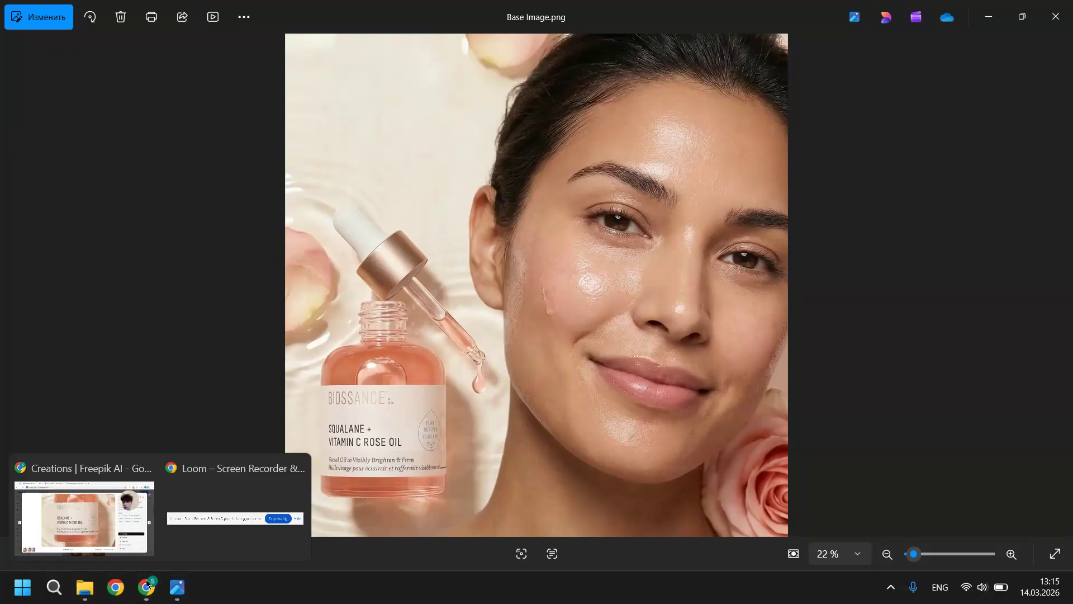
{"action": "left_click", "coordinate": [101, 506]}
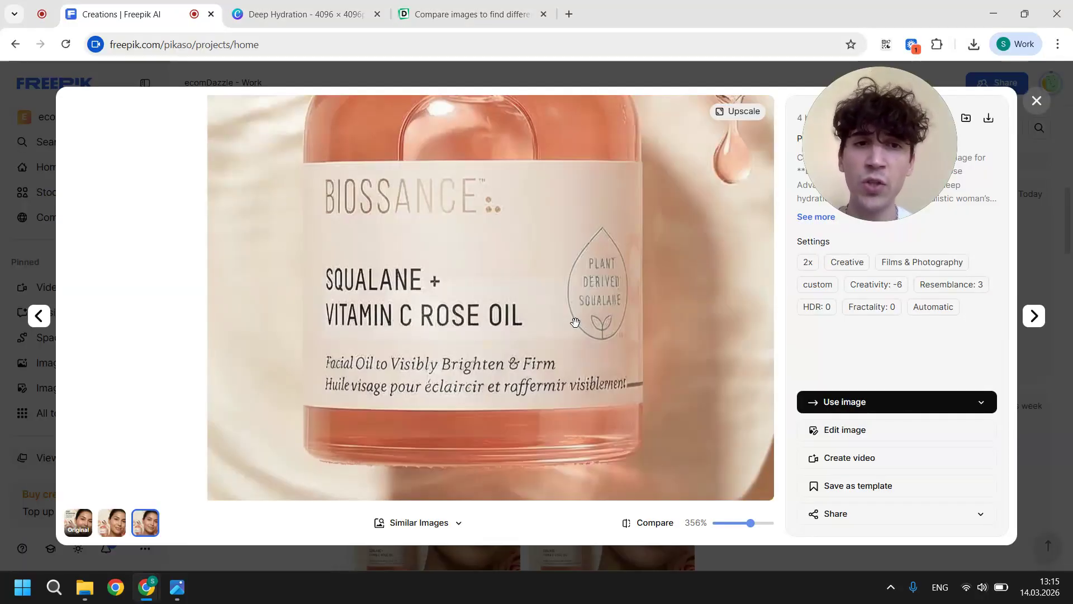
{"action": "scroll", "coordinate": [575, 323], "scroll_direction": "down", "scroll_amount": 5}
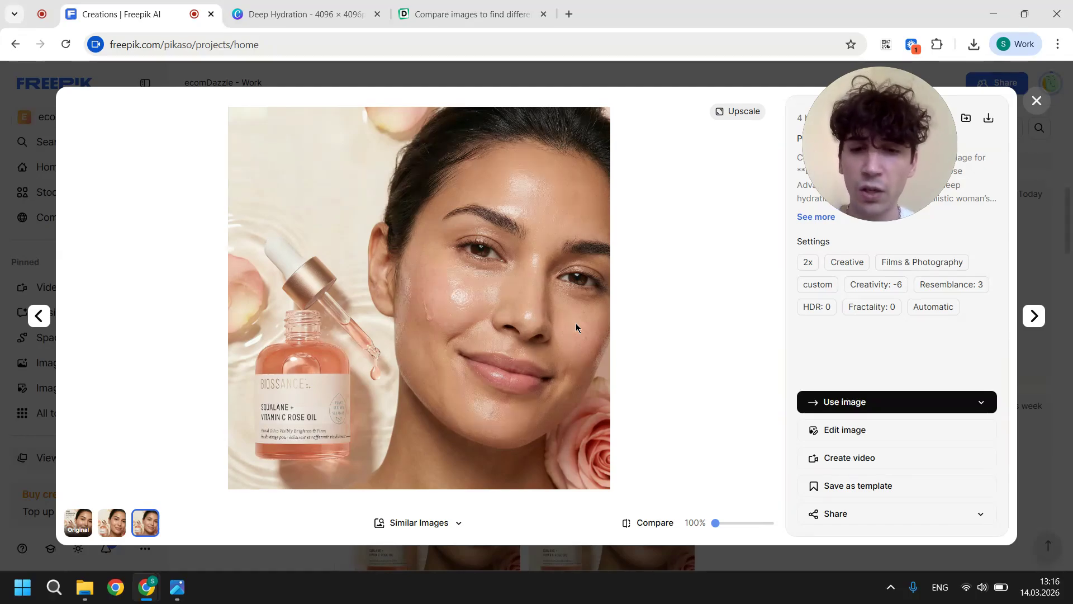
{"action": "key", "text": "Left"}
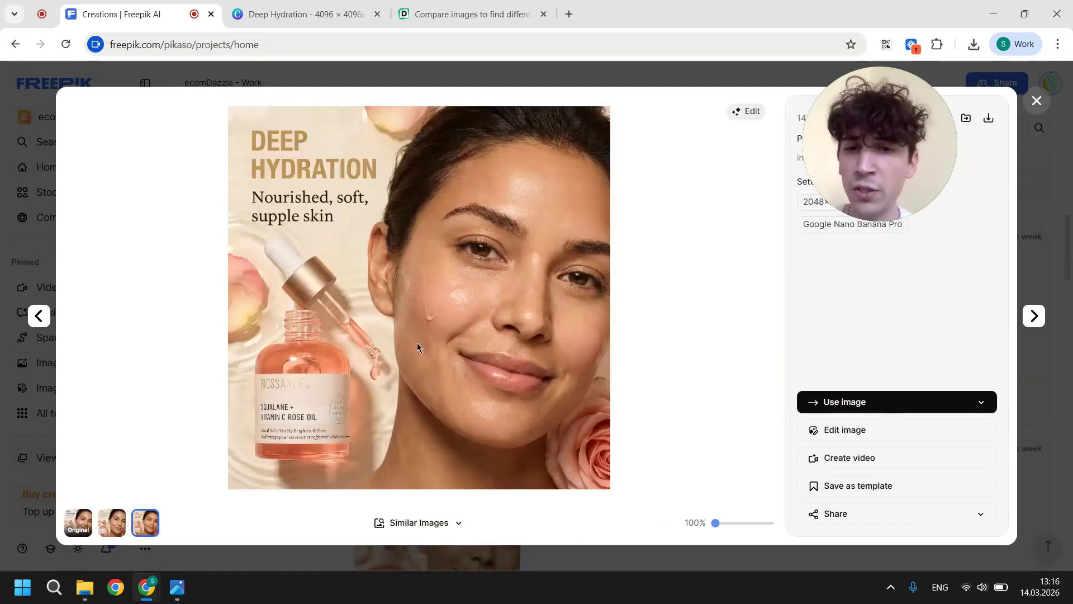
{"action": "key", "text": "Right"}
{"action": "key", "text": "Left"}
{"action": "key", "text": "Right"}
{"action": "key", "text": "Left"}
{"action": "key", "text": "Right"}
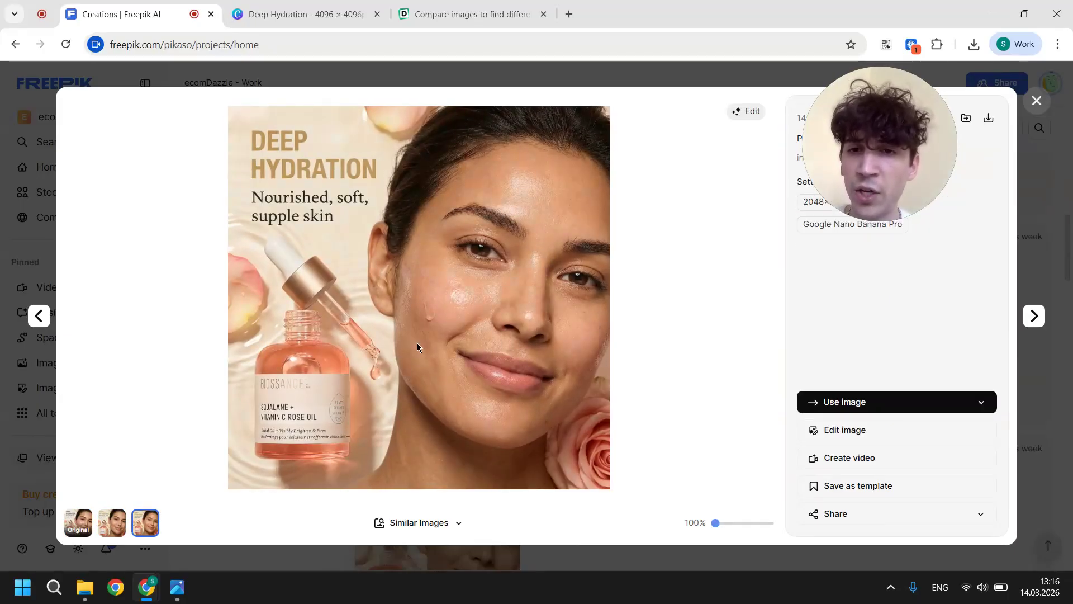
{"action": "key", "text": "Left"}
{"action": "key", "text": "Right"}
{"action": "key", "text": "Left"}
{"action": "key", "text": "Right"}
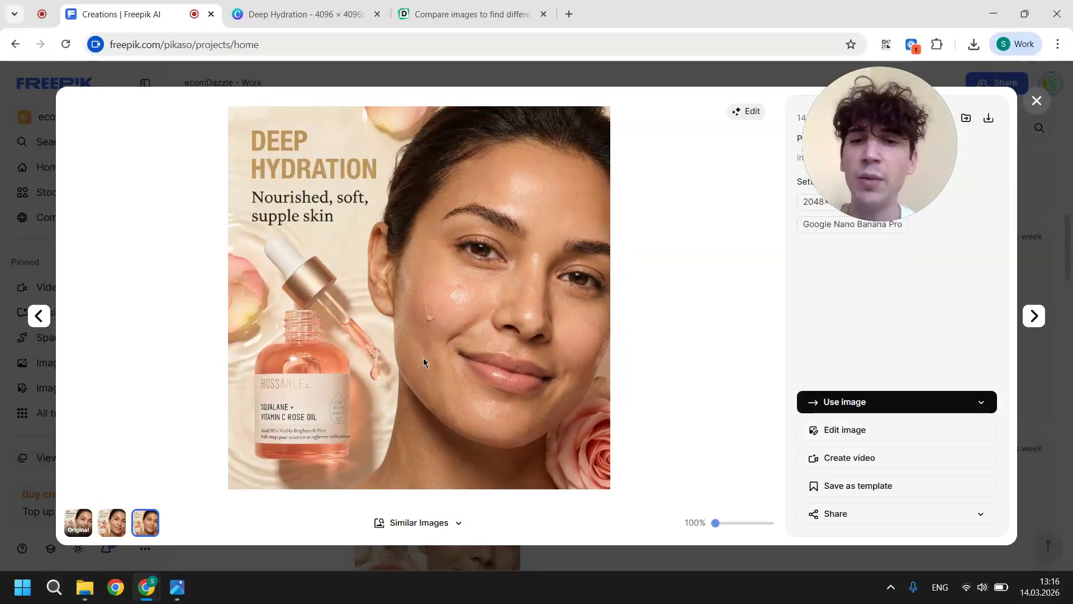
{"action": "key", "text": "Left"}
{"action": "key", "text": "Right"}
{"action": "key", "text": "Left"}
{"action": "key", "text": "Right"}
{"action": "key", "text": "Left"}
{"action": "key", "text": "Right"}
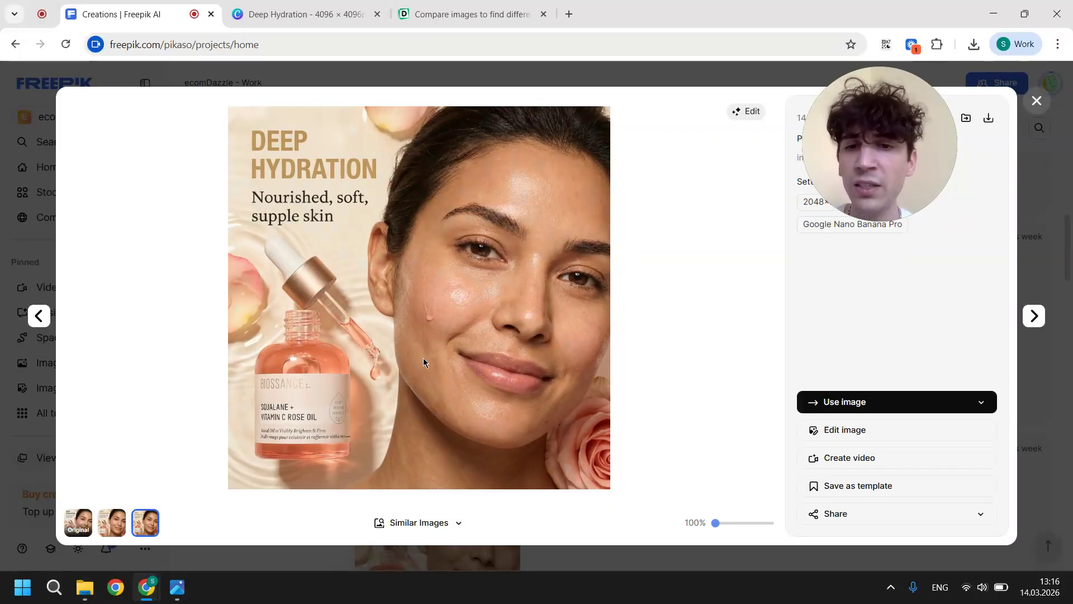
Examine the bottle label up close in the cooler-toned "Deep Hydration" version.
{"action": "key", "text": "Left"}
{"action": "scroll", "coordinate": [296, 411], "scroll_direction": "up", "scroll_amount": 3}
{"action": "left_click_drag", "start_coordinate": [296, 412], "coordinate": [693, 96]}
{"action": "scroll", "coordinate": [462, 201], "scroll_direction": "up", "scroll_amount": 3}
{"action": "scroll", "coordinate": [532, 441], "scroll_direction": "down", "scroll_amount": 1}
{"action": "scroll", "coordinate": [533, 442], "scroll_direction": "down", "scroll_amount": 3}
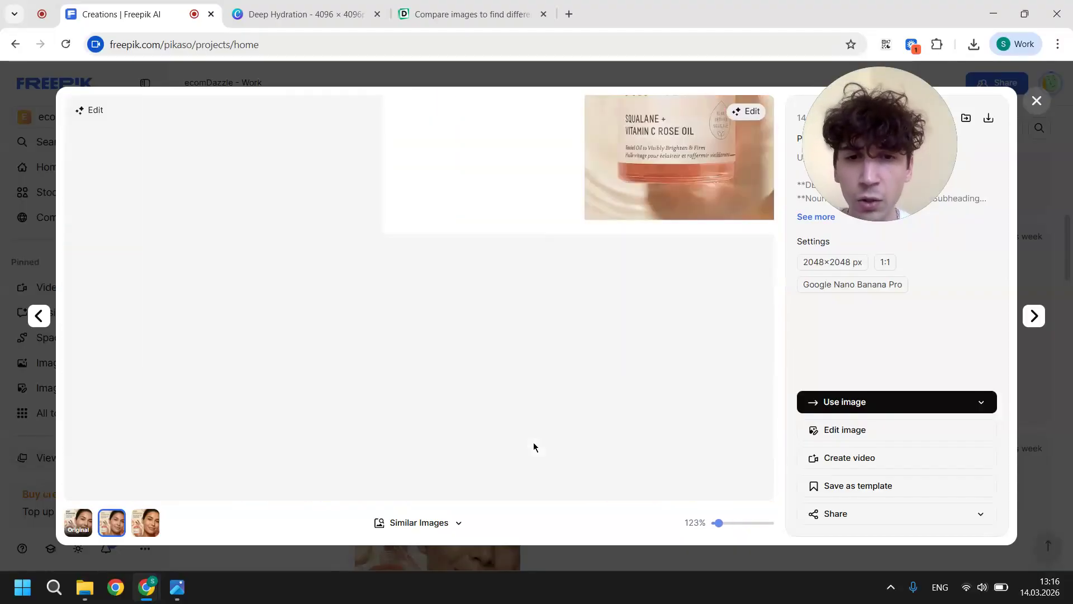
Examine the label text on the bottle in the warmer-toned "Deep Hydration" version.
{"action": "key", "text": "Right"}
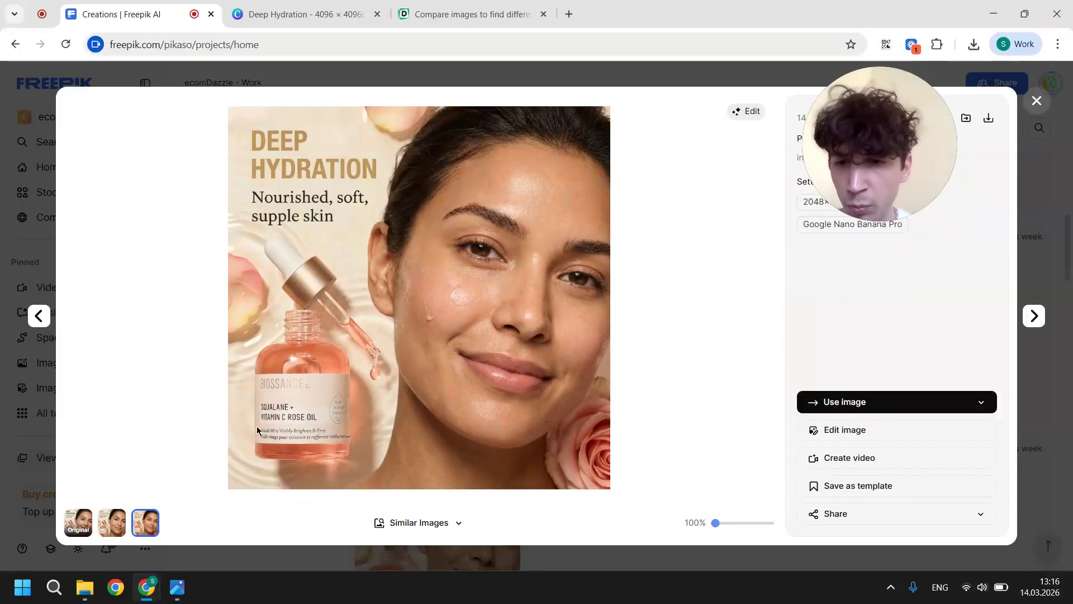
{"action": "scroll", "coordinate": [260, 429], "scroll_direction": "up", "scroll_amount": 2}
{"action": "left_click_drag", "start_coordinate": [260, 429], "coordinate": [571, 96]}
{"action": "scroll", "coordinate": [437, 203], "scroll_direction": "up", "scroll_amount": 2}
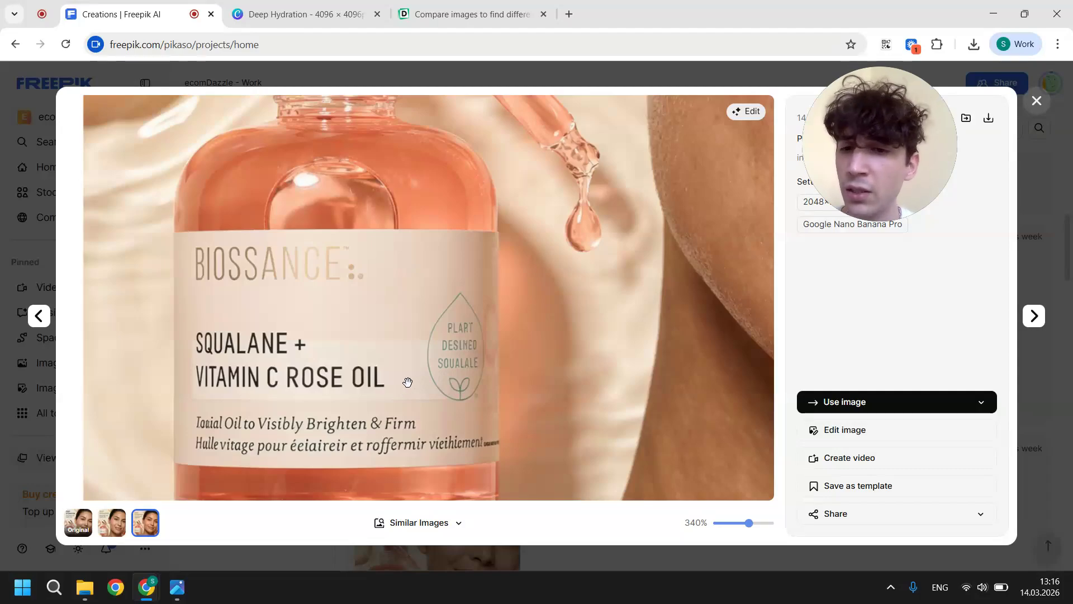
{"action": "scroll", "coordinate": [407, 381], "scroll_direction": "down", "scroll_amount": 4}
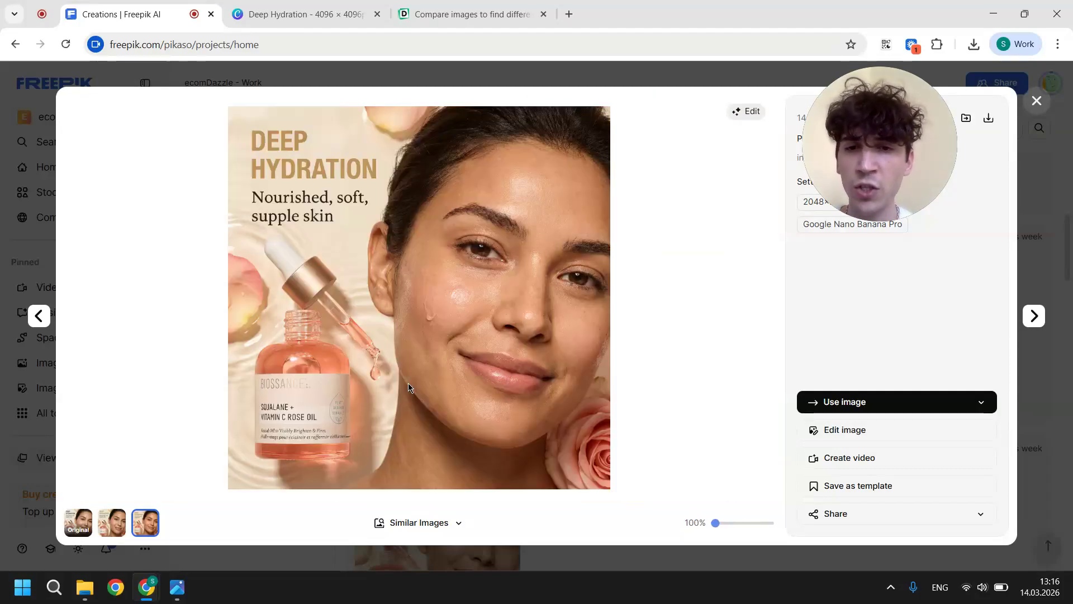
Flip back and forth between the warmer-toned and cooler-toned "Deep Hydration" versions to compare their colours and details.
{"action": "key", "text": "Left"}
{"action": "key", "text": "Right"}
{"action": "key", "text": "Left"}
{"action": "key", "text": "Right"}
{"action": "key", "text": "Left"}
{"action": "key", "text": "Right"}
{"action": "key", "text": "Left"}
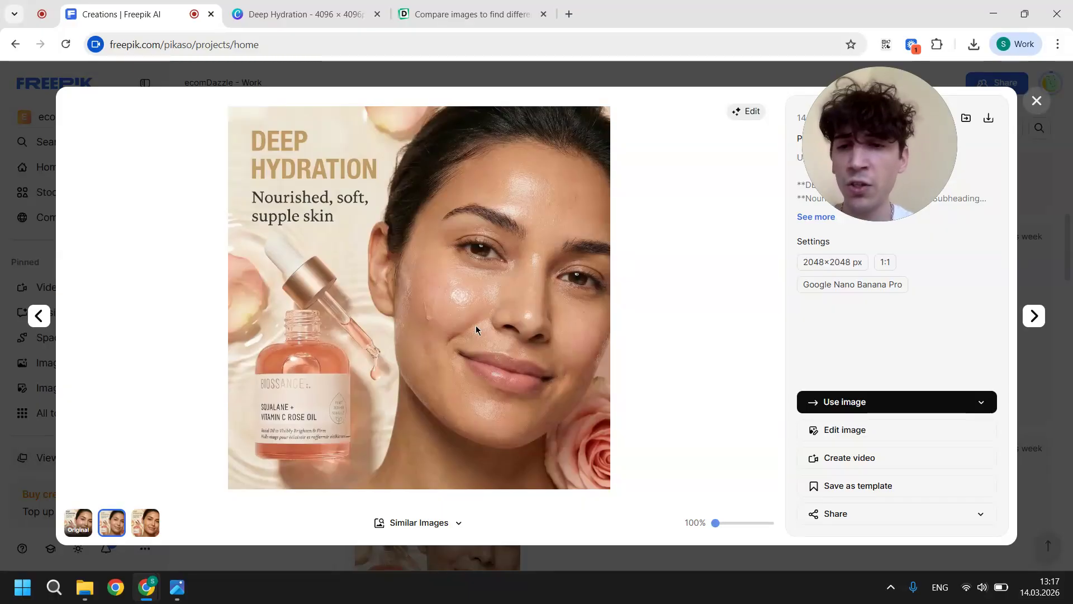
Inspect the bottle, dropper and label lettering in the cooler-toned "Deep Hydration" version at high magnification.
{"action": "scroll", "coordinate": [263, 411], "scroll_direction": "up", "scroll_amount": 6}
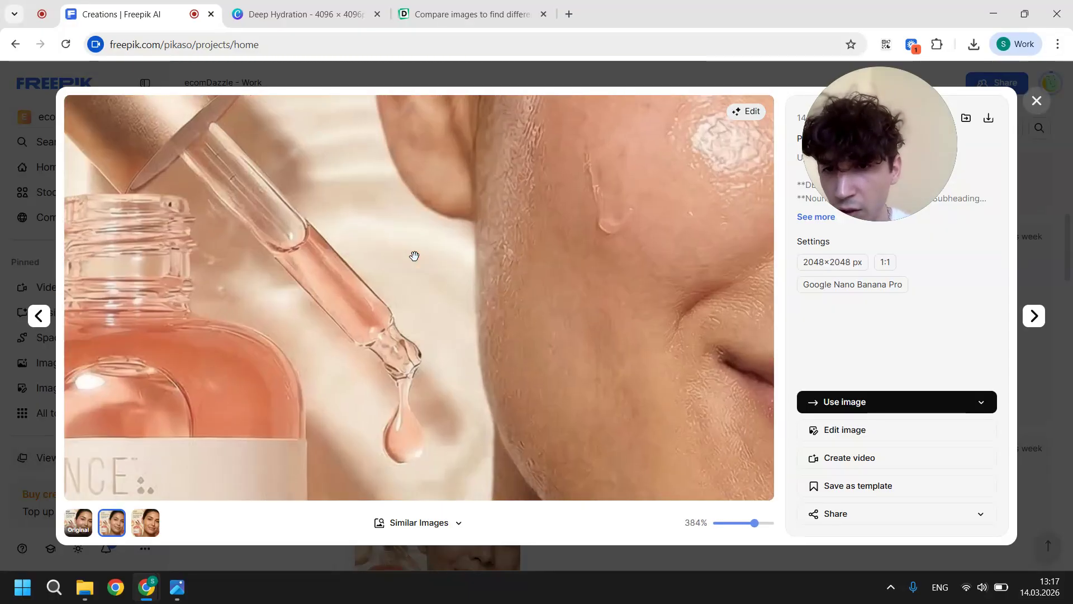
{"action": "left_click_drag", "start_coordinate": [414, 256], "coordinate": [618, 91]}
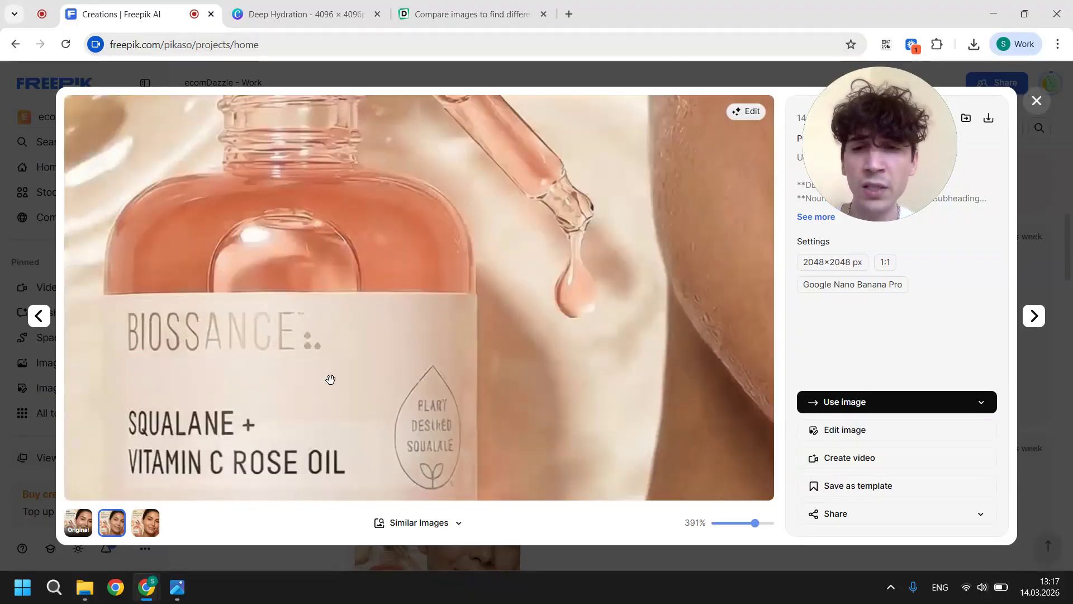
{"action": "double_click", "coordinate": [330, 380]}
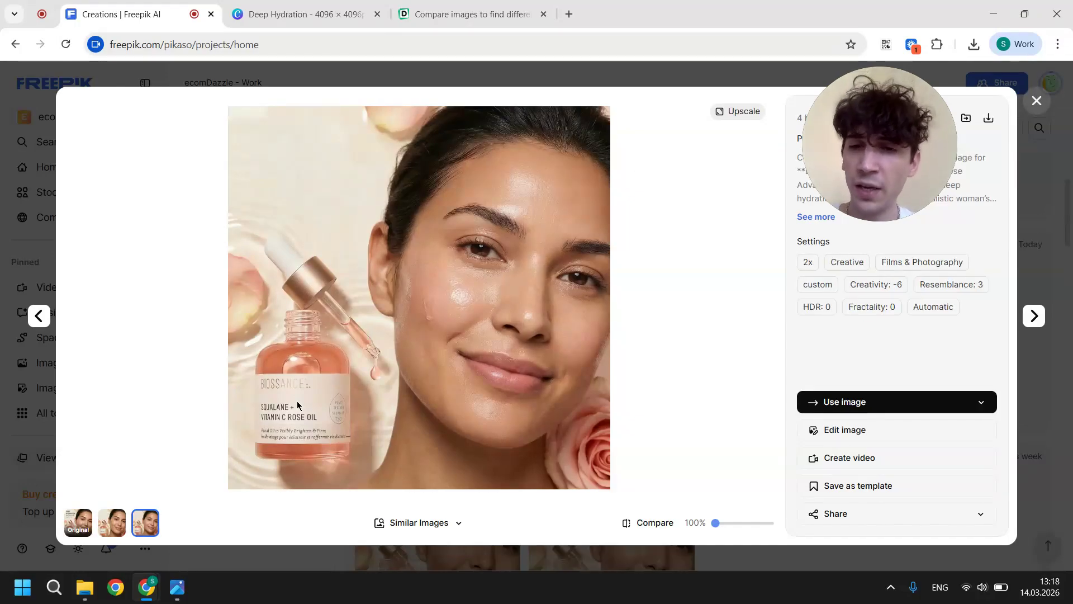
Inspect the bottle label in the upscaled text-free image up close, then return to the full image.
{"action": "scroll", "coordinate": [247, 424], "scroll_direction": "up", "scroll_amount": 3}
{"action": "left_click_drag", "start_coordinate": [247, 425], "coordinate": [624, 193]}
{"action": "scroll", "coordinate": [371, 306], "scroll_direction": "up", "scroll_amount": 4}
{"action": "scroll", "coordinate": [625, 193], "scroll_direction": "down", "scroll_amount": 5}
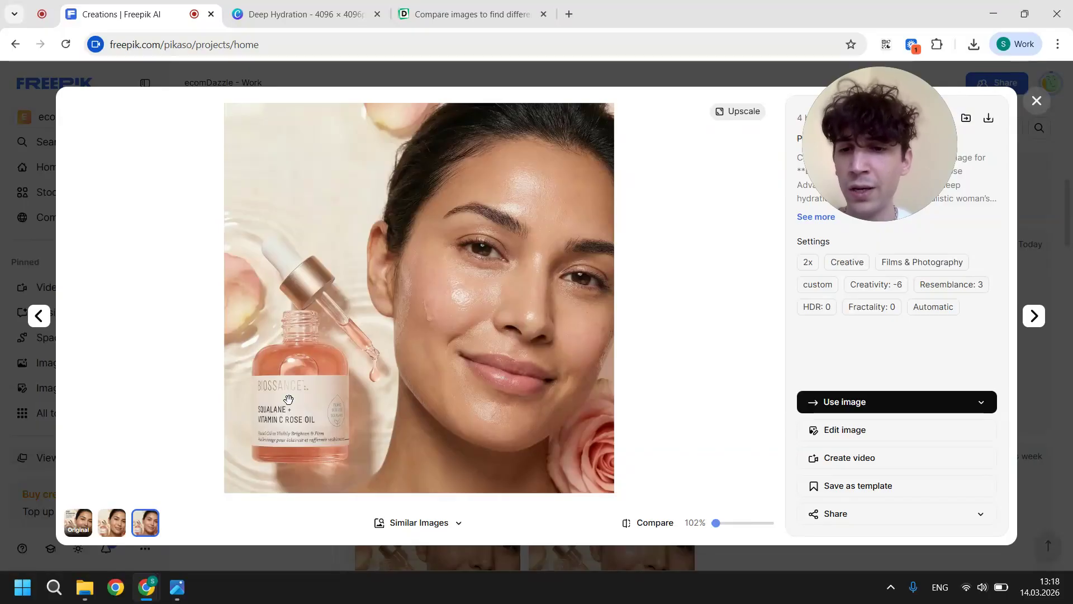
Switch to Photos and crop Base Image.png to a square of about 1659 x 1659 pixels around the serum bottle.
{"action": "left_click", "coordinate": [168, 589]}
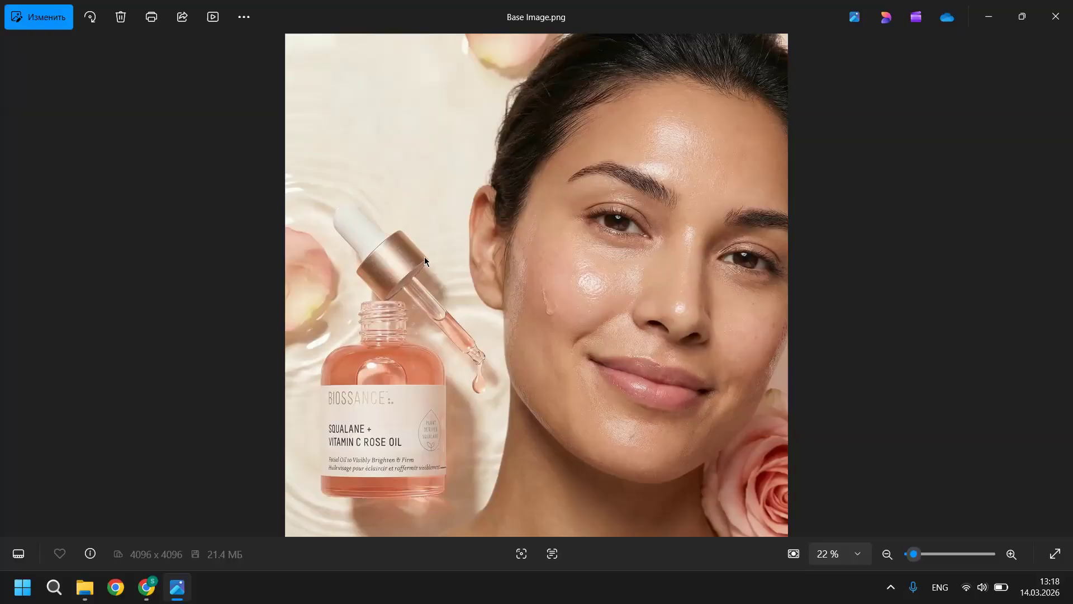
{"action": "left_click", "coordinate": [57, 26]}
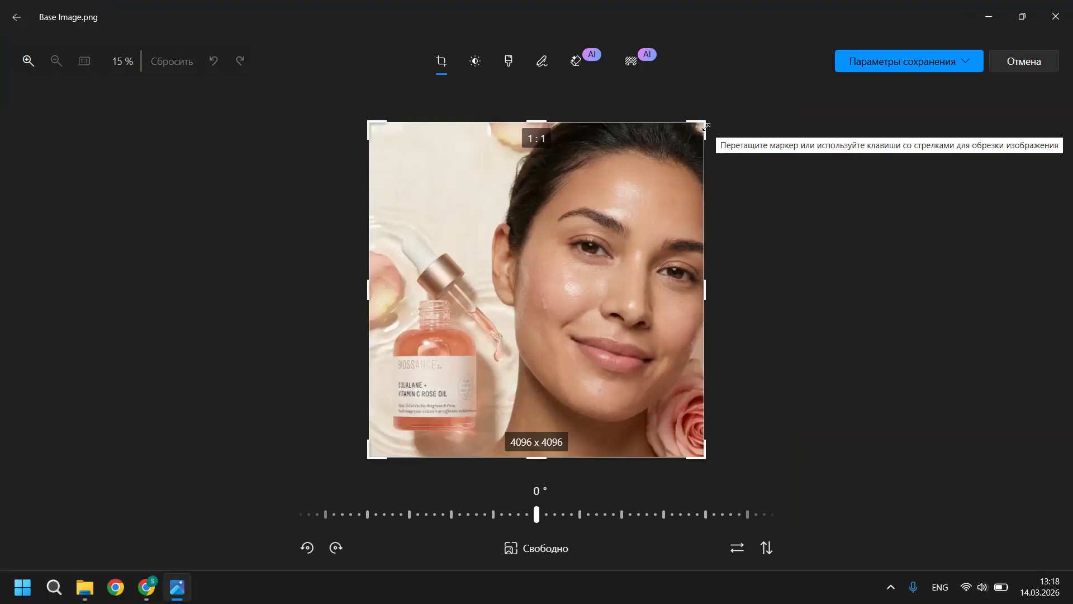
{"action": "left_click_drag", "start_coordinate": [707, 125], "coordinate": [541, 289]}
{"action": "left_click", "coordinate": [538, 554]}
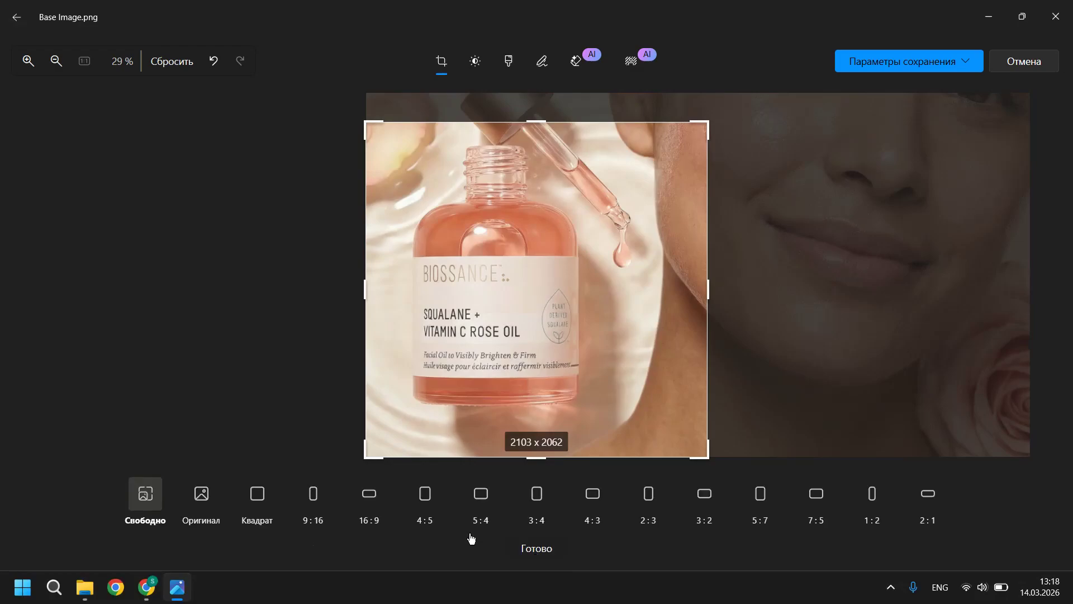
{"action": "left_click", "coordinate": [257, 499]}
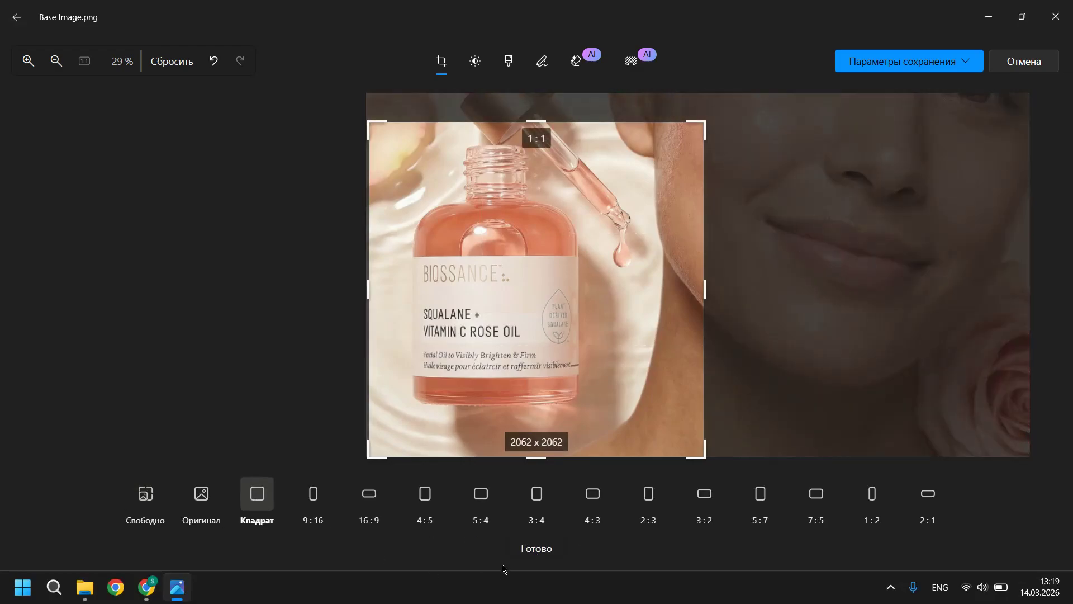
{"action": "left_click", "coordinate": [538, 547]}
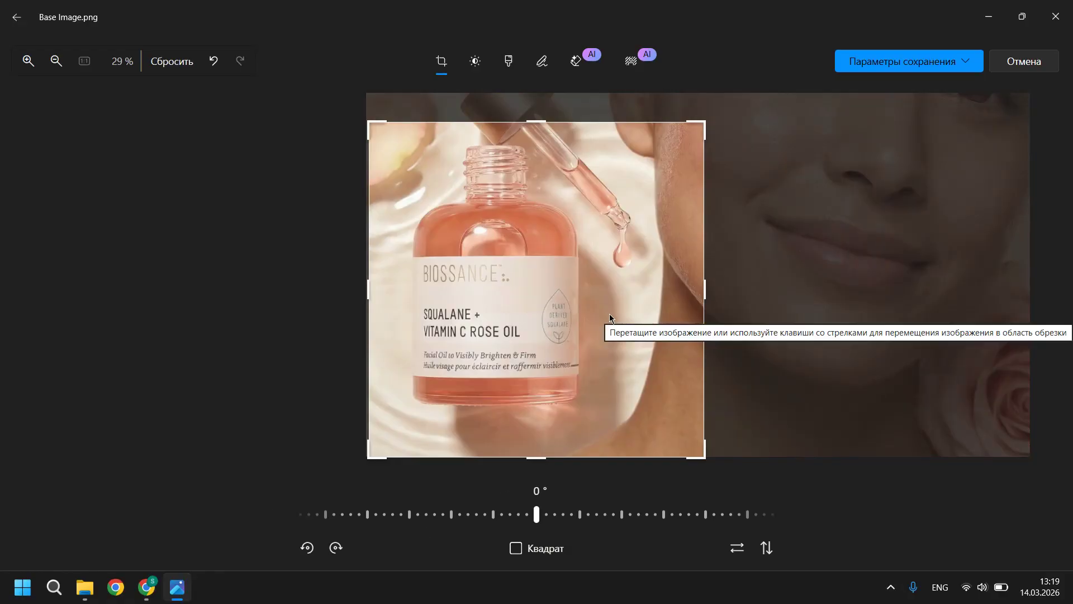
{"action": "left_click_drag", "start_coordinate": [703, 122], "coordinate": [641, 174]}
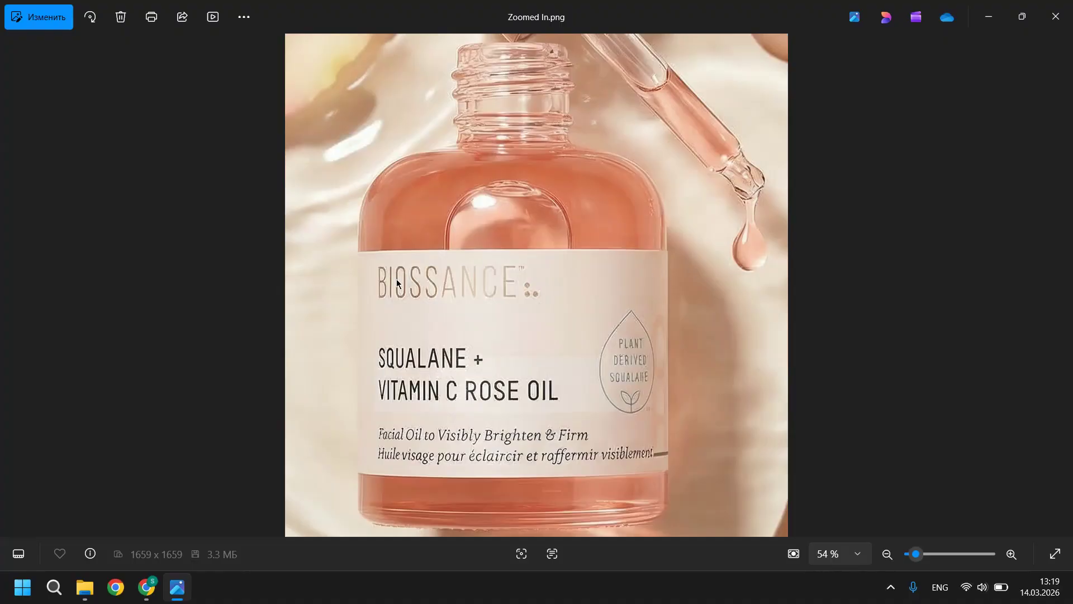
Switch to the Freepik creations, close the portrait preview, and view the original uploaded close-up of the bottle before returning to the gallery.
{"action": "mouse_move", "coordinate": [147, 587]}
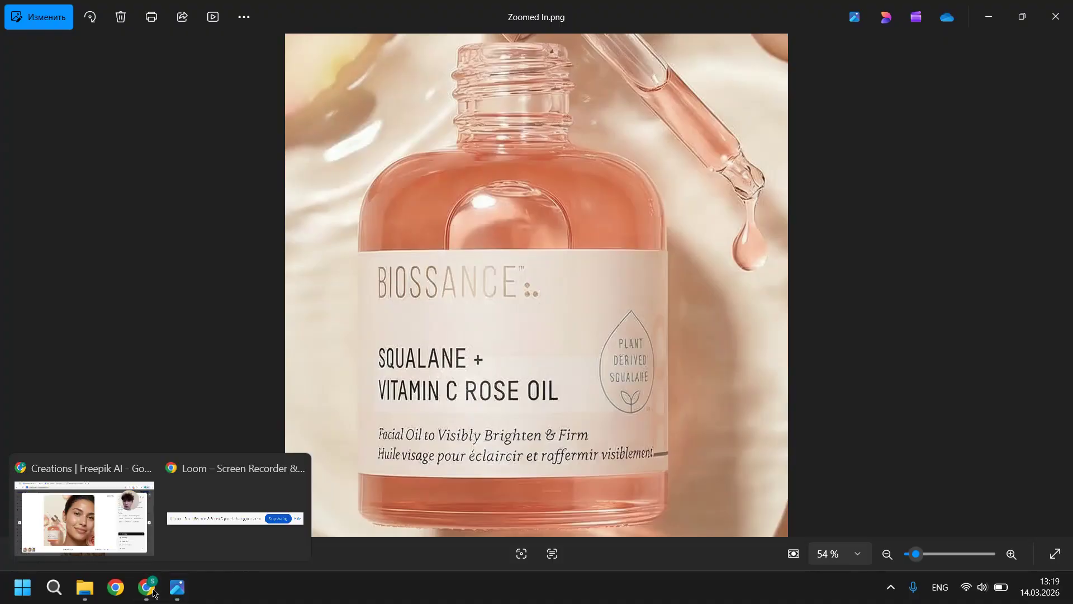
{"action": "left_click", "coordinate": [118, 527]}
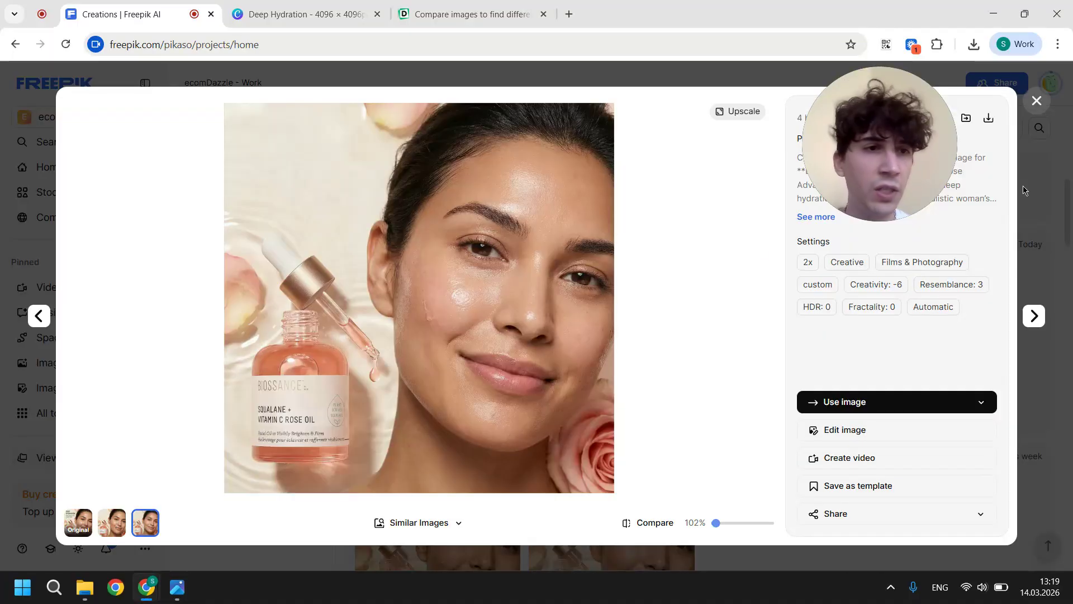
{"action": "left_click", "coordinate": [1056, 227]}
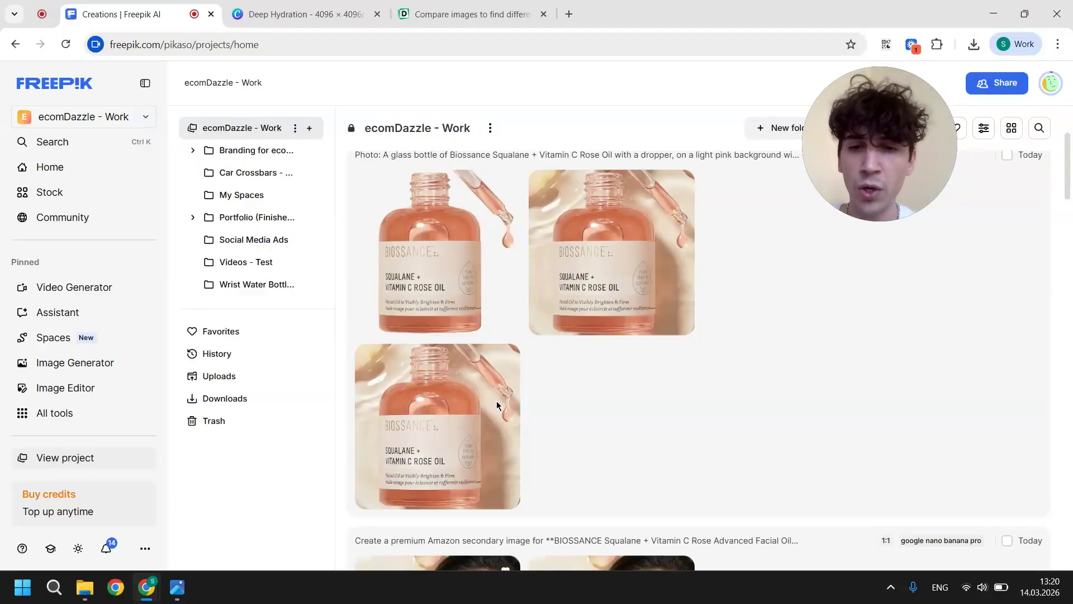
{"action": "left_click", "coordinate": [423, 447]}
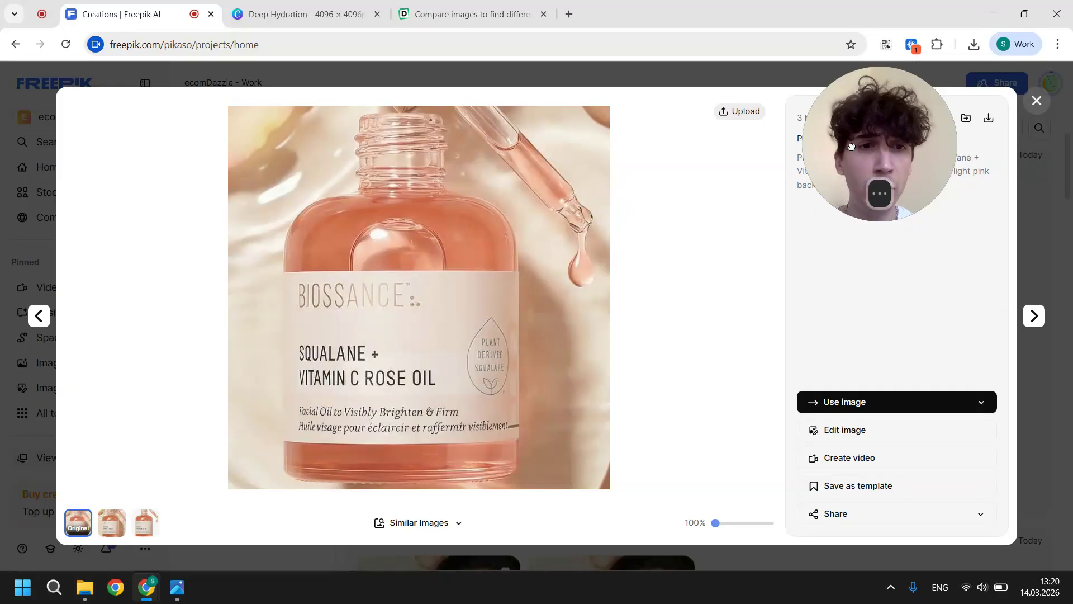
{"action": "key", "text": "Escape"}
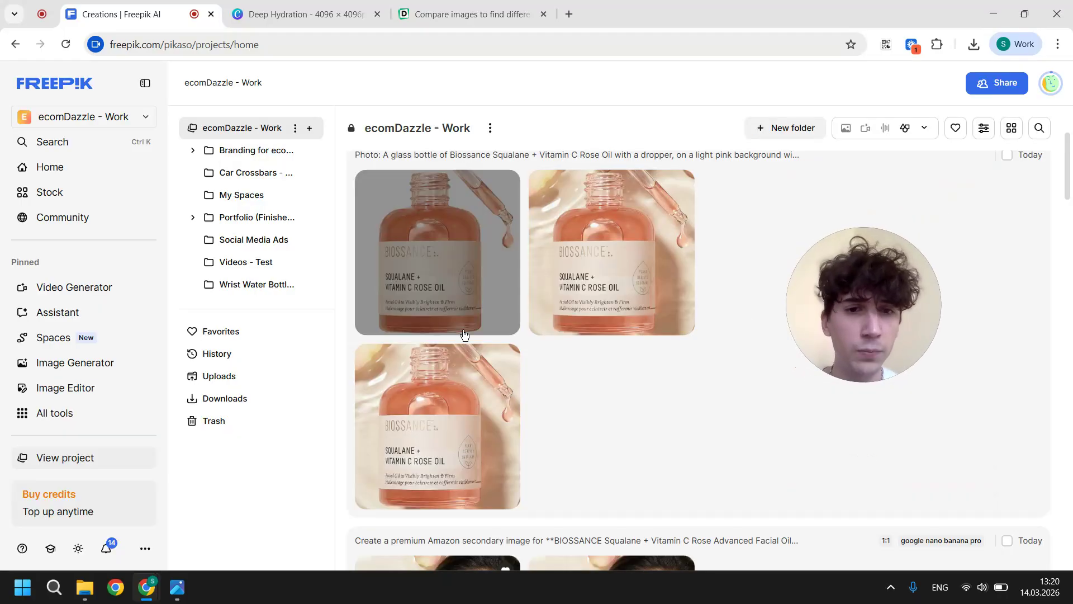
Flip back and forth between the uploaded bottle close-up and its AI-fixed version, also viewing the background-removed one, to compare label and colours.
{"action": "left_click", "coordinate": [629, 290]}
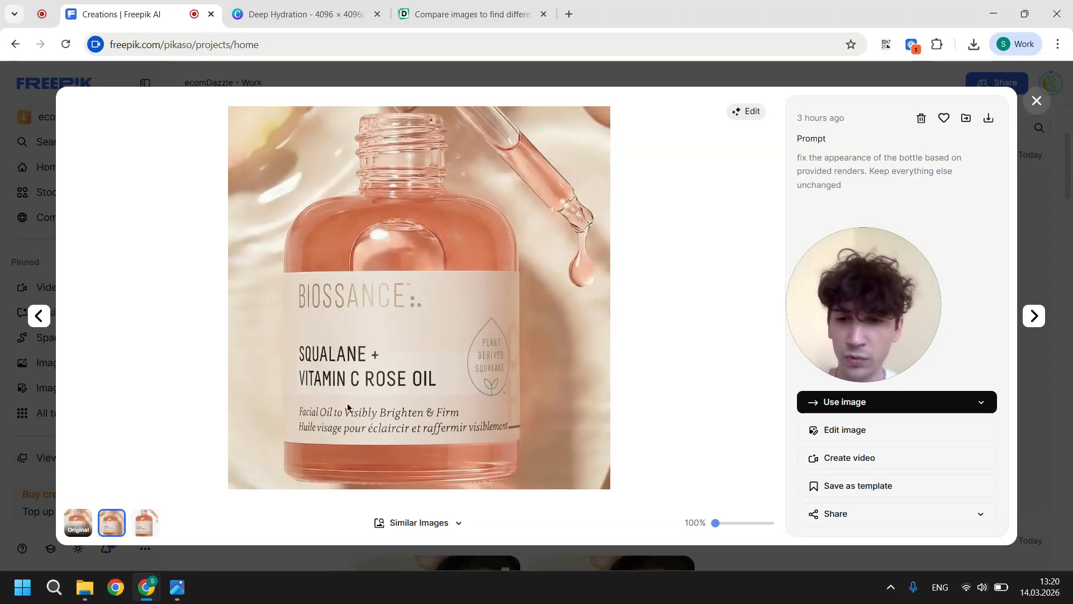
{"action": "key", "text": "Right"}
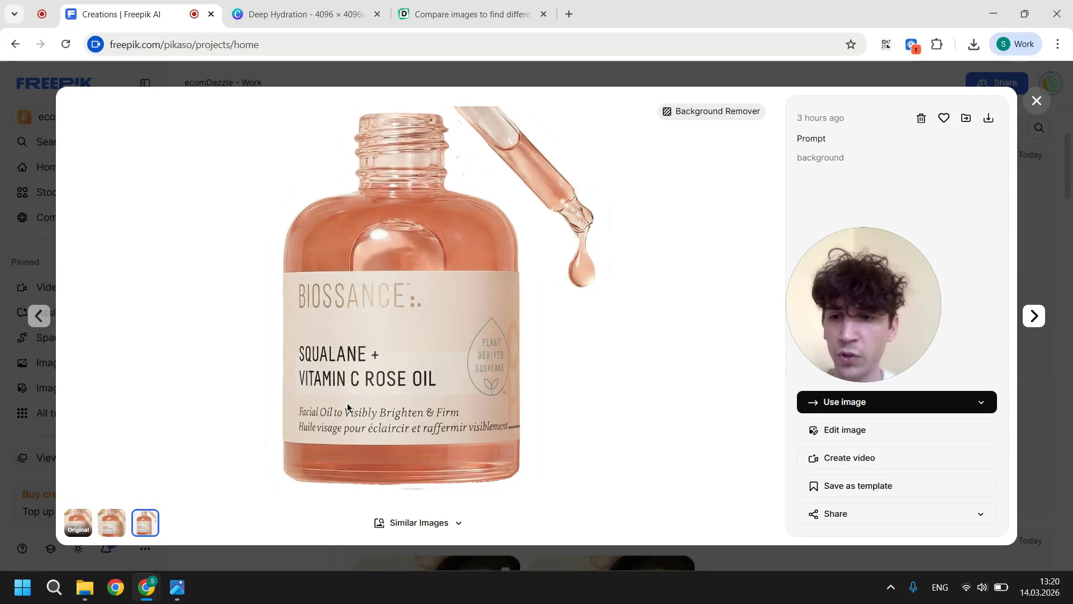
{"action": "key", "text": "Left"}
{"action": "key", "text": "Left"}
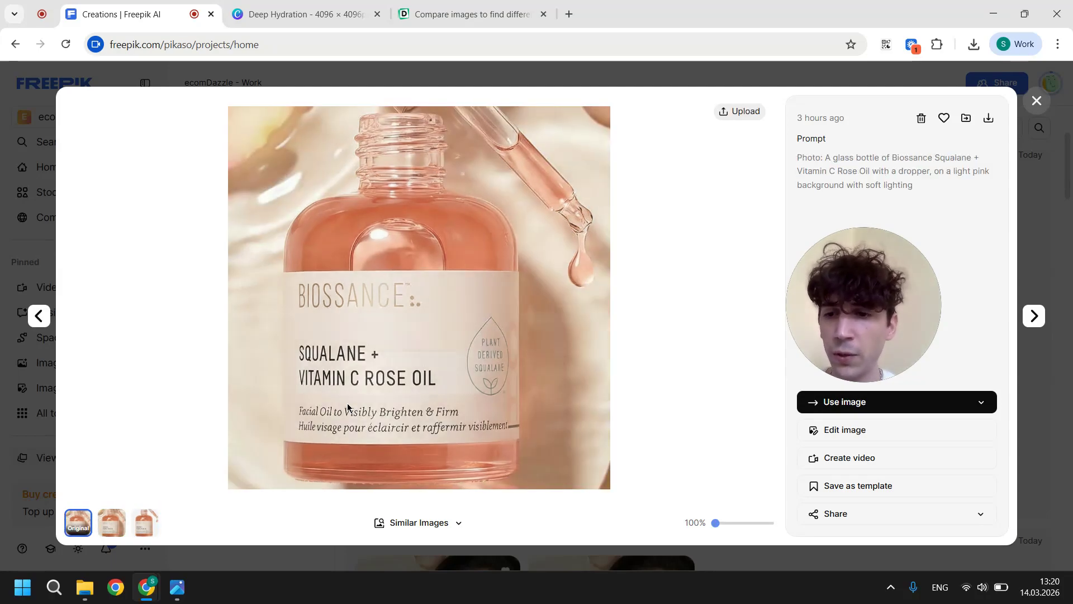
{"action": "key", "text": "Right"}
{"action": "key", "text": "Left"}
{"action": "key", "text": "Right"}
{"action": "key", "text": "Left"}
{"action": "key", "text": "Right"}
{"action": "key", "text": "Left"}
{"action": "key", "text": "Right"}
{"action": "key", "text": "Left"}
{"action": "key", "text": "Right"}
{"action": "key", "text": "Left"}
{"action": "key", "text": "Right"}
{"action": "key", "text": "Left"}
{"action": "key", "text": "Right"}
{"action": "key", "text": "Left"}
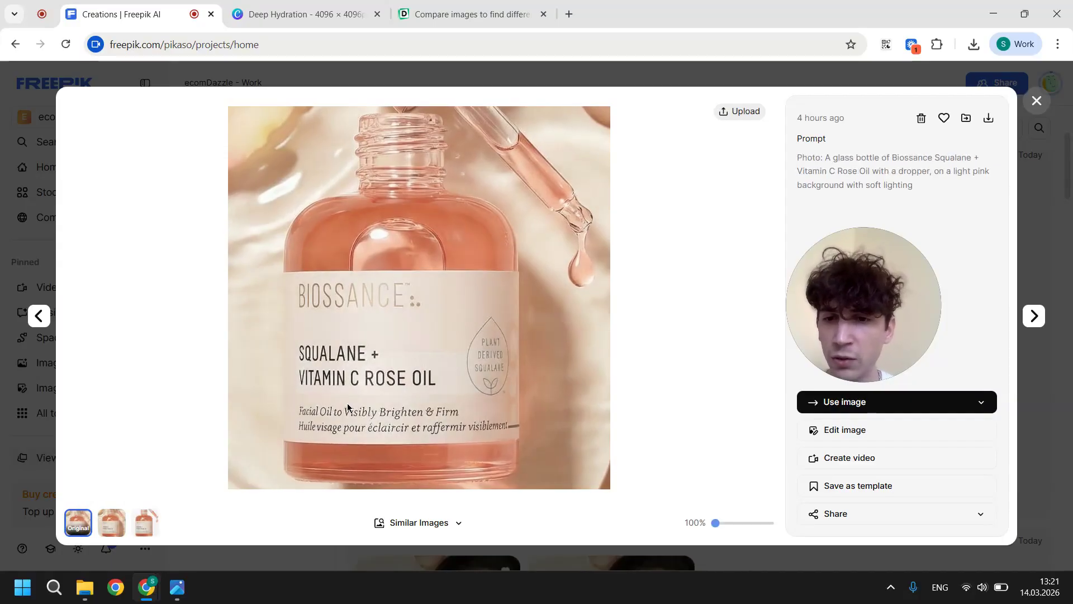
Inspect the label lettering of the original bottle close-up at high magnification, then return to the full image.
{"action": "scroll", "coordinate": [348, 407], "scroll_direction": "up", "scroll_amount": 5}
{"action": "scroll", "coordinate": [505, 189], "scroll_direction": "down", "scroll_amount": 3}
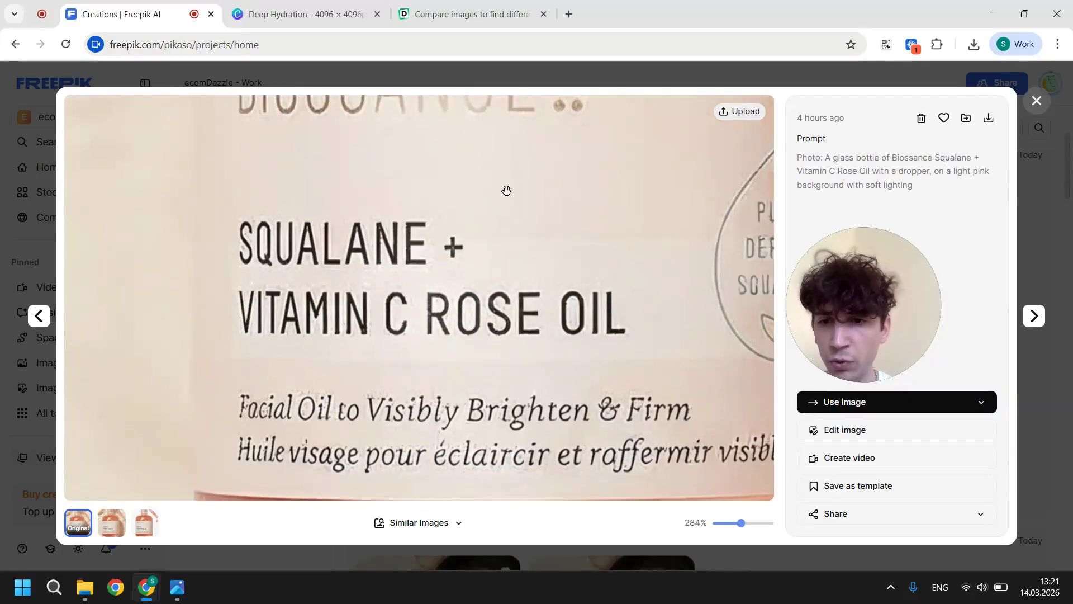
{"action": "scroll", "coordinate": [506, 191], "scroll_direction": "down", "scroll_amount": 4}
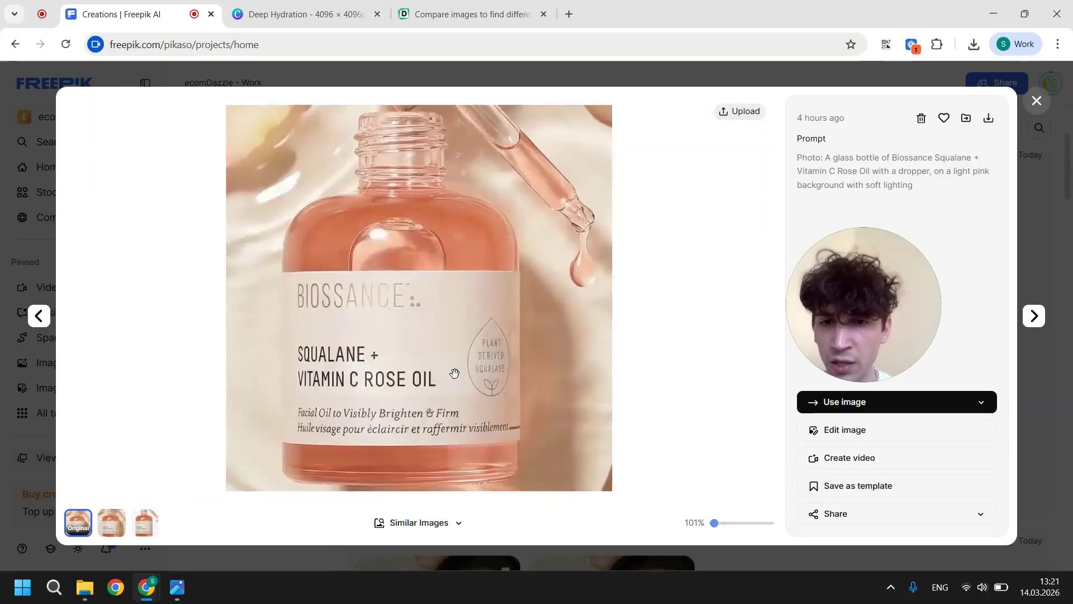
{"action": "scroll", "coordinate": [455, 373], "scroll_direction": "up", "scroll_amount": 1}
{"action": "scroll", "coordinate": [455, 372], "scroll_direction": "down", "scroll_amount": 1}
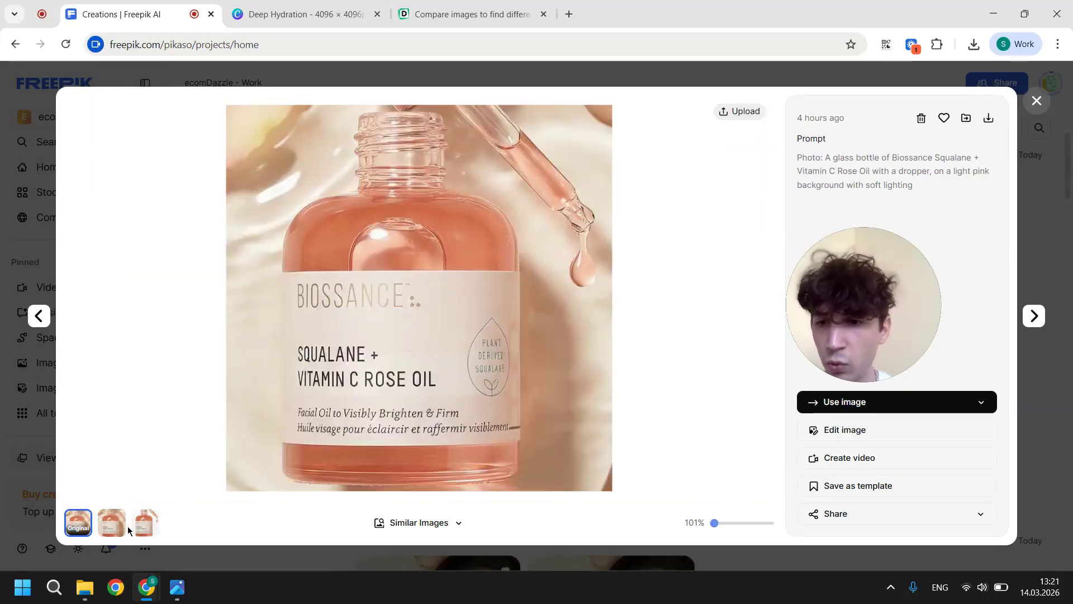
Inspect the label of the AI-fixed bottle version up close, then view the background-removed version.
{"action": "left_click", "coordinate": [112, 523]}
{"action": "scroll", "coordinate": [349, 406], "scroll_direction": "up", "scroll_amount": 1}
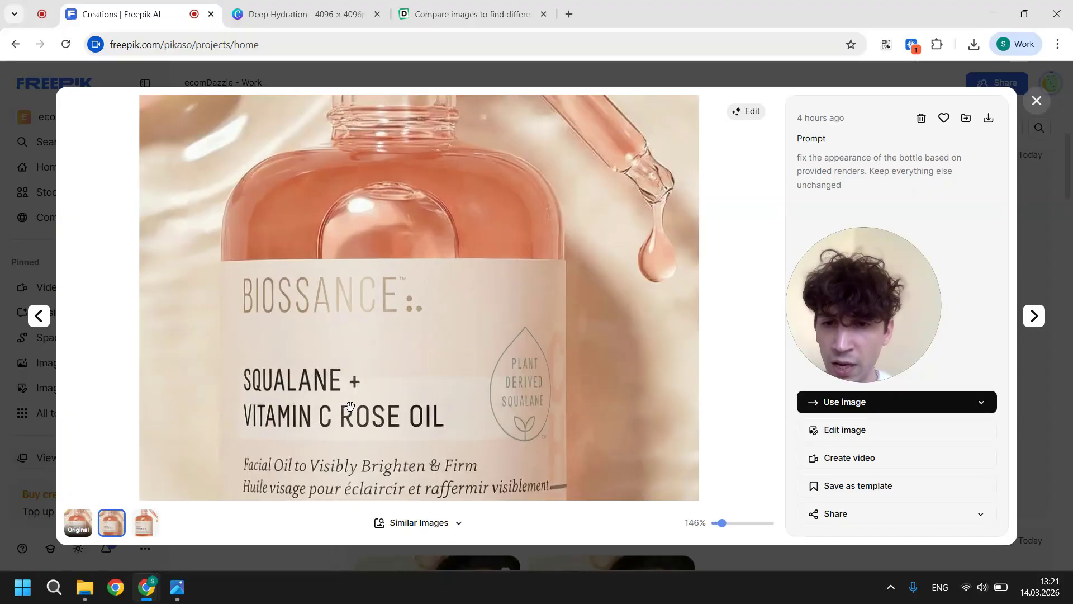
{"action": "scroll", "coordinate": [349, 406], "scroll_direction": "up", "scroll_amount": 2}
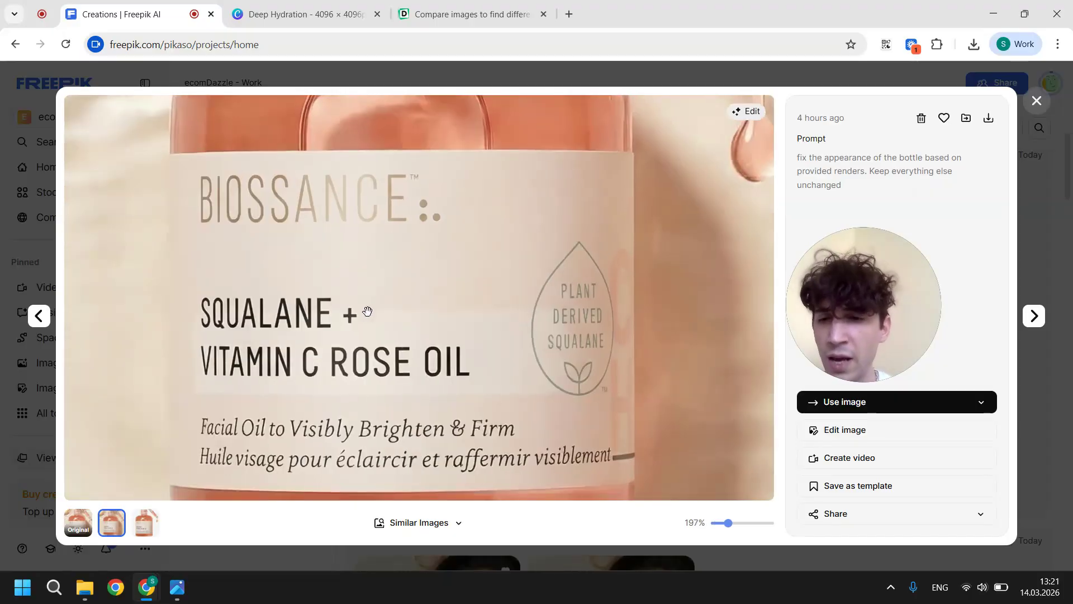
{"action": "scroll", "coordinate": [367, 312], "scroll_direction": "down", "scroll_amount": 2}
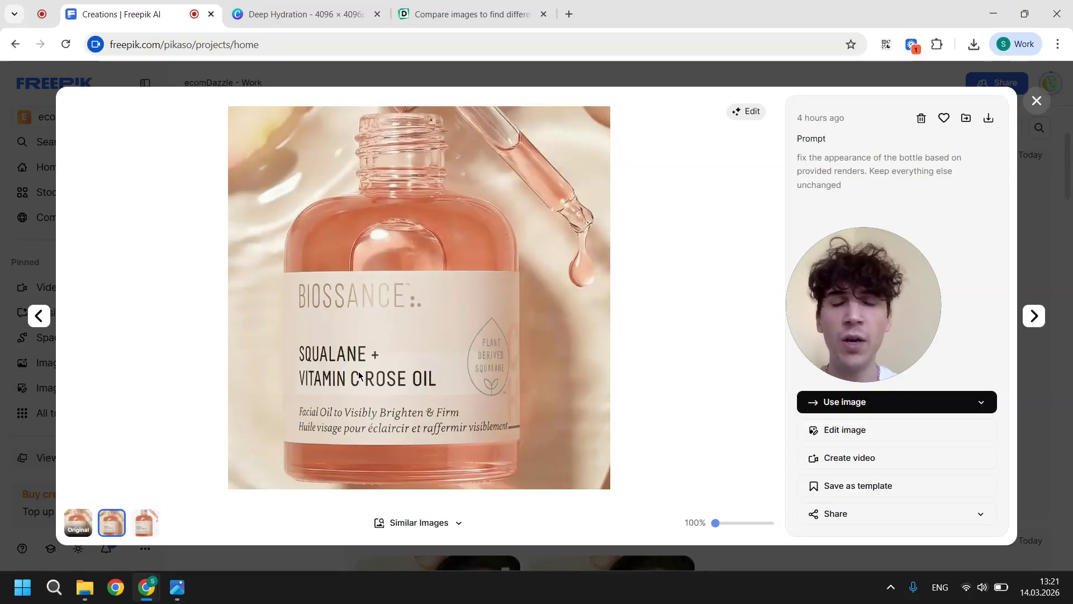
{"action": "left_click", "coordinate": [145, 522]}
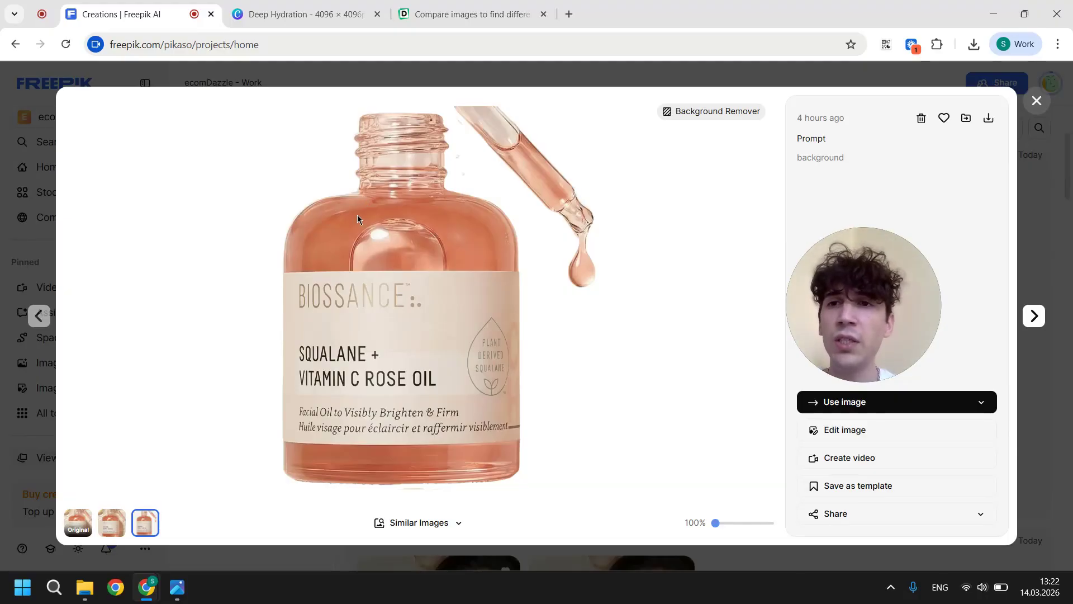
Switch to the Deep Hydration design in Canva and examine the bottle and its label on page 2 up close.
{"action": "left_click", "coordinate": [342, 12]}
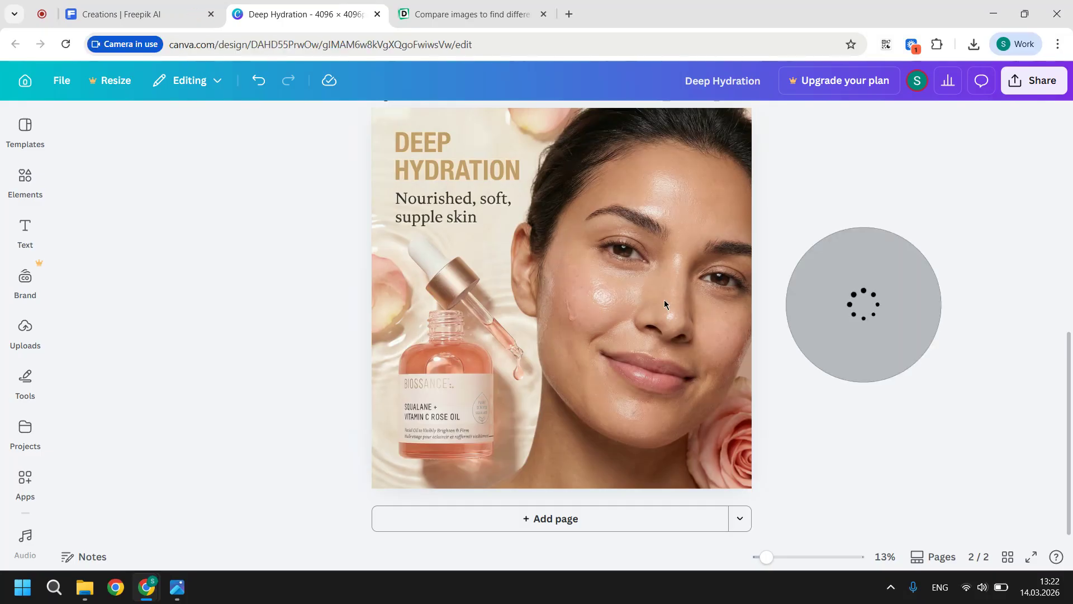
{"action": "left_click_drag", "start_coordinate": [819, 288], "coordinate": [867, 184]}
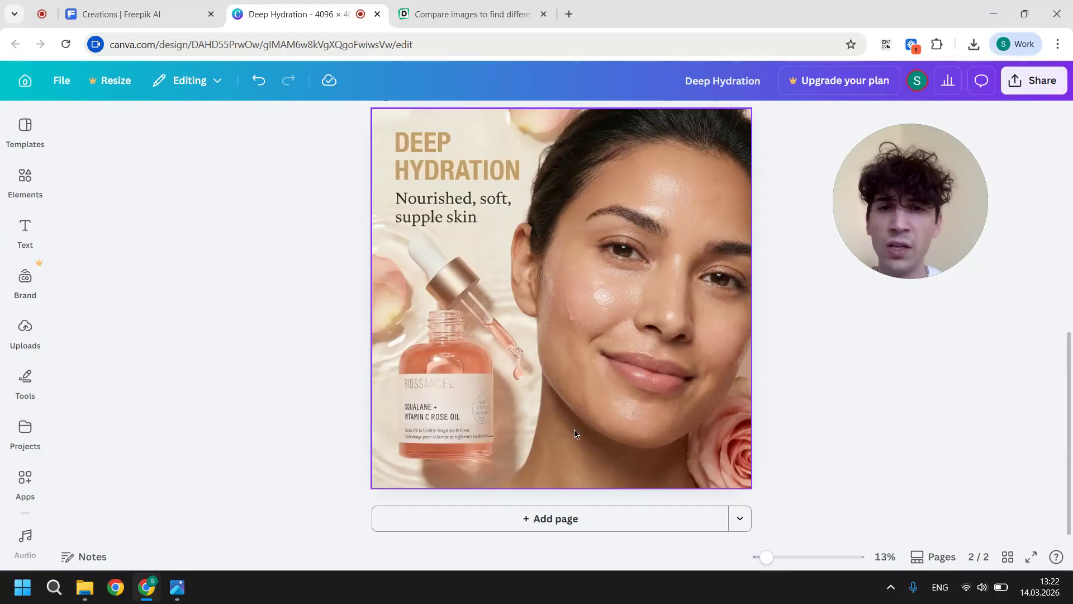
{"action": "scroll", "coordinate": [575, 429], "scroll_direction": "up", "scroll_amount": 2}
{"action": "scroll", "coordinate": [575, 429], "scroll_direction": "down", "scroll_amount": 2}
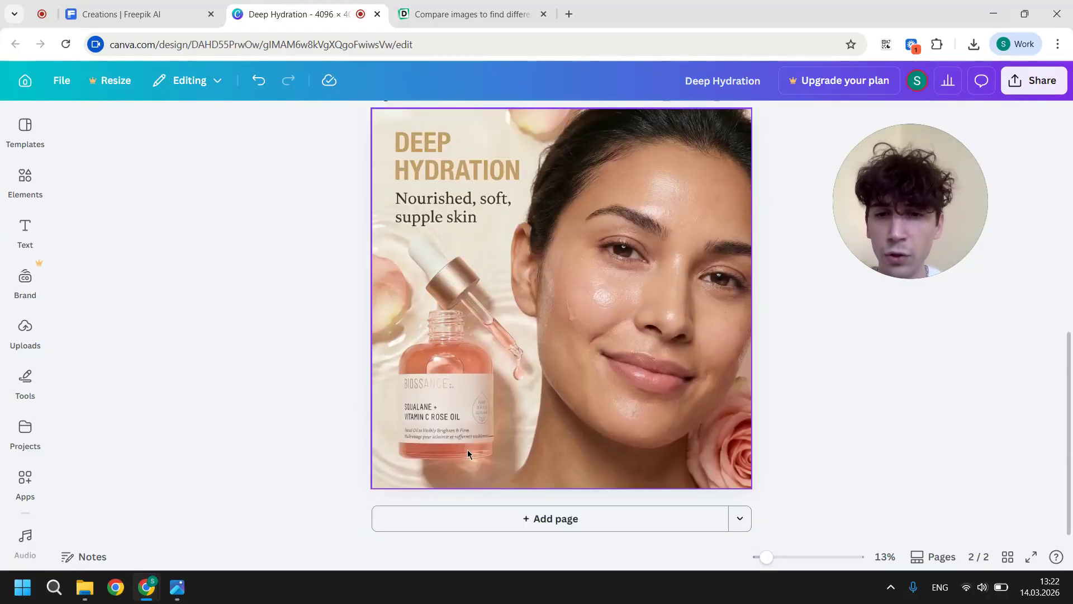
{"action": "scroll", "coordinate": [445, 428], "scroll_direction": "up", "scroll_amount": 3, "text": "ctrl"}
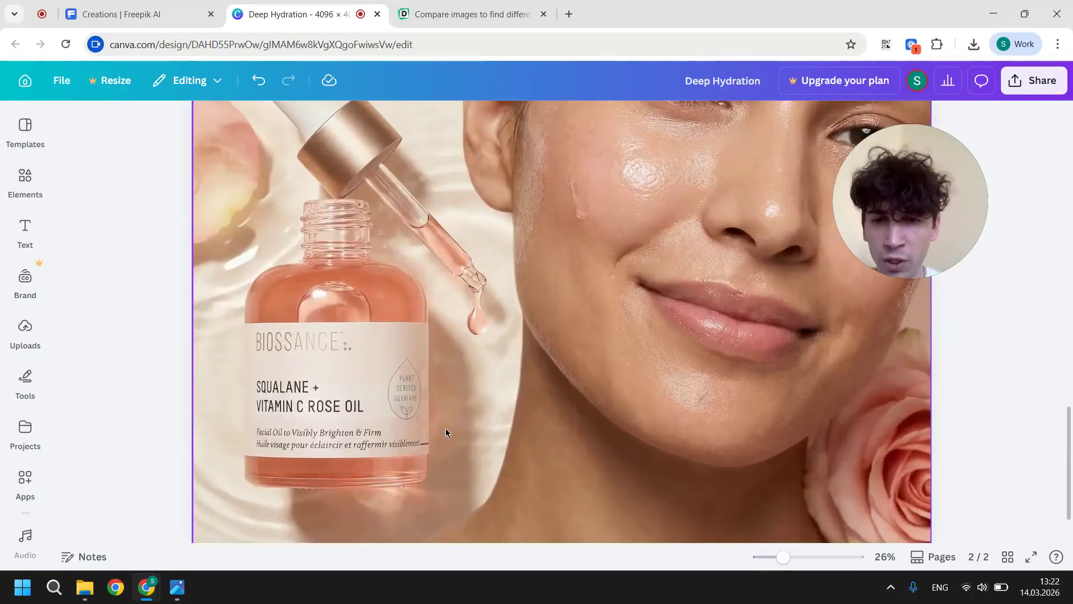
{"action": "scroll", "coordinate": [226, 447], "scroll_direction": "up", "scroll_amount": 3, "text": "ctrl"}
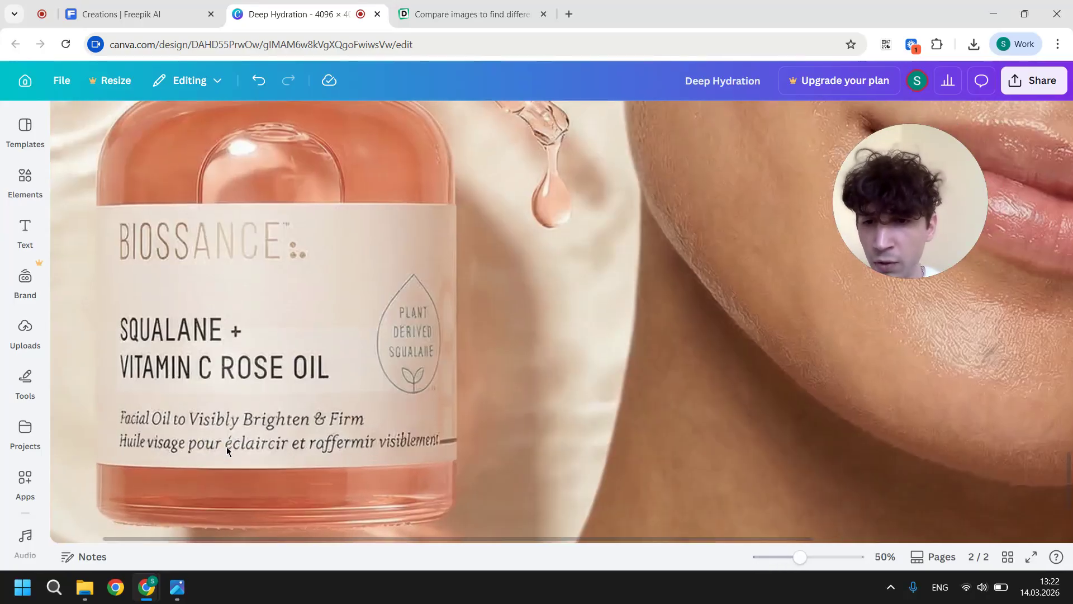
{"action": "scroll", "coordinate": [353, 384], "scroll_direction": "down", "scroll_amount": 2}
{"action": "scroll", "coordinate": [352, 384], "scroll_direction": "left", "scroll_amount": 2}
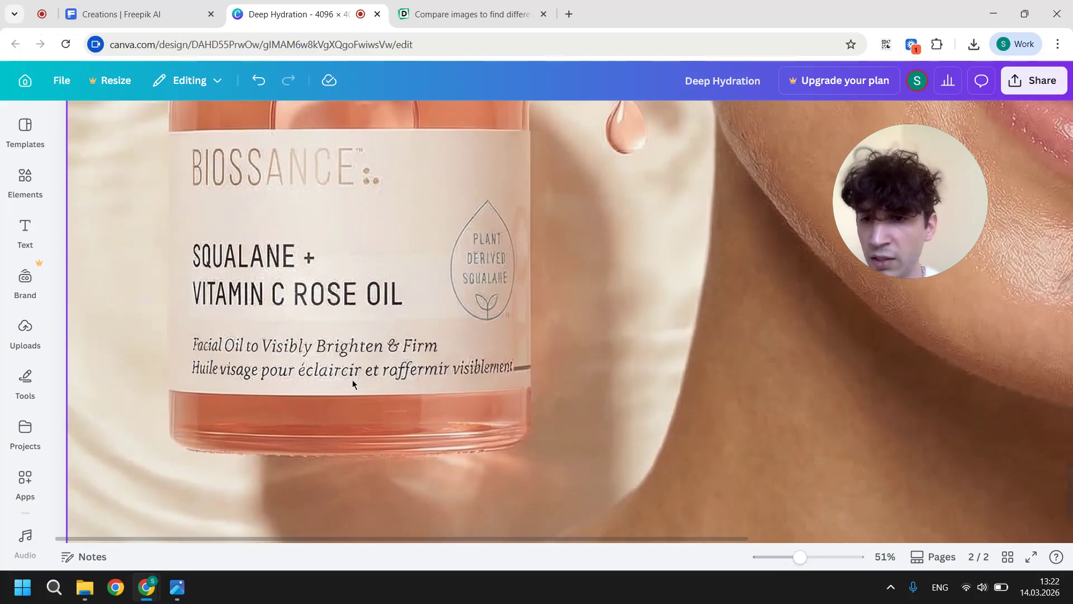
{"action": "scroll", "coordinate": [243, 320], "scroll_direction": "down", "scroll_amount": 3, "text": "ctrl"}
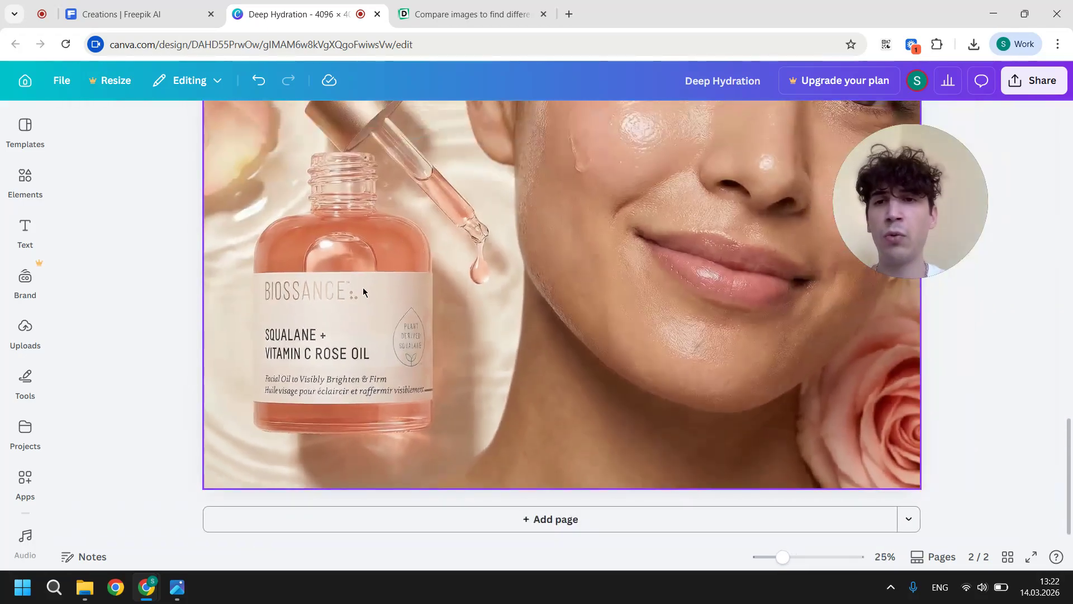
Add the uploaded background-free bottle cutout to page 2 of the design.
{"action": "left_click", "coordinate": [28, 334]}
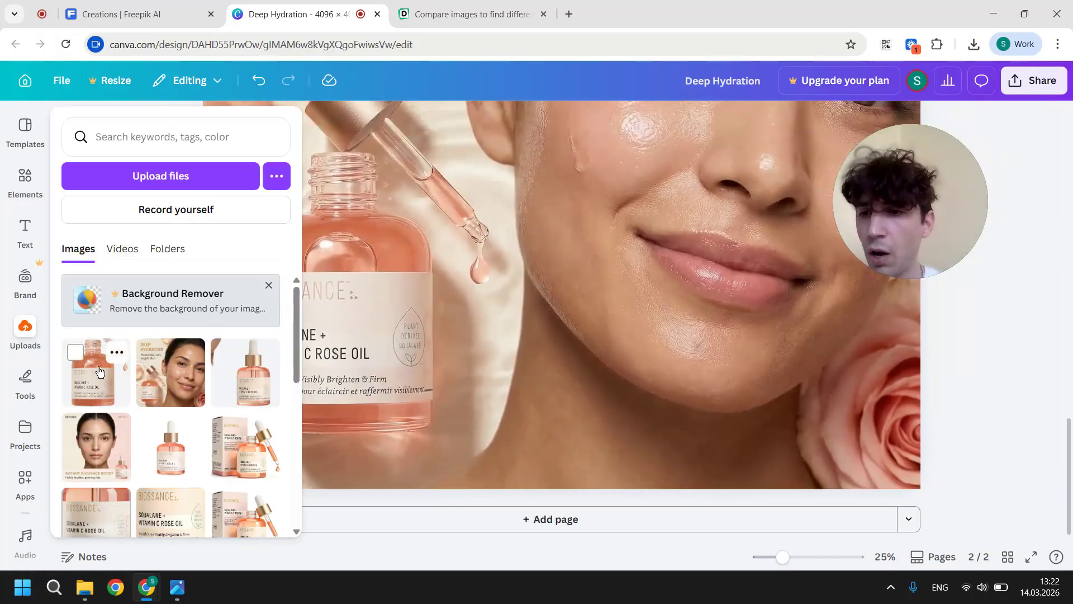
{"action": "left_click", "coordinate": [100, 381]}
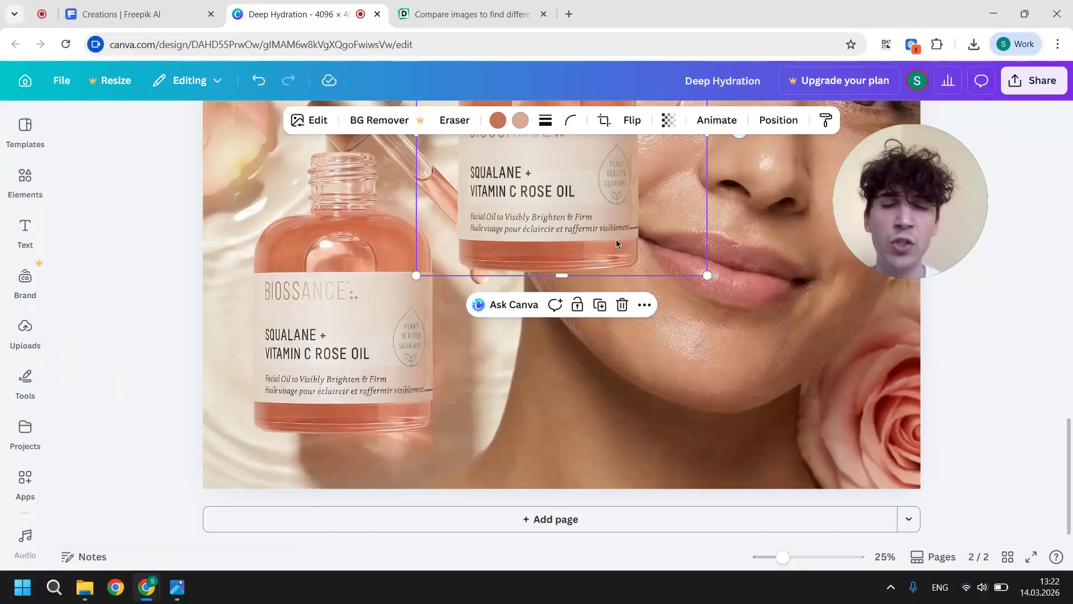
{"action": "scroll", "coordinate": [616, 239], "scroll_direction": "down", "scroll_amount": 2}
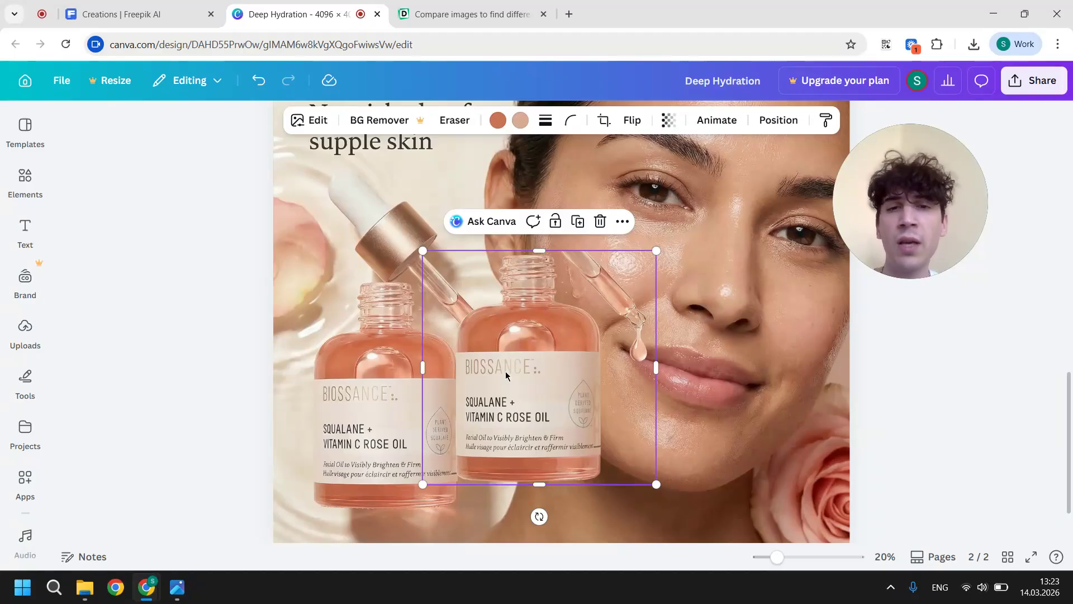
Erase the dropper and its drop from the bottle cutout using the Pixel Eraser at size 54, and apply the result.
{"action": "left_click", "coordinate": [453, 118]}
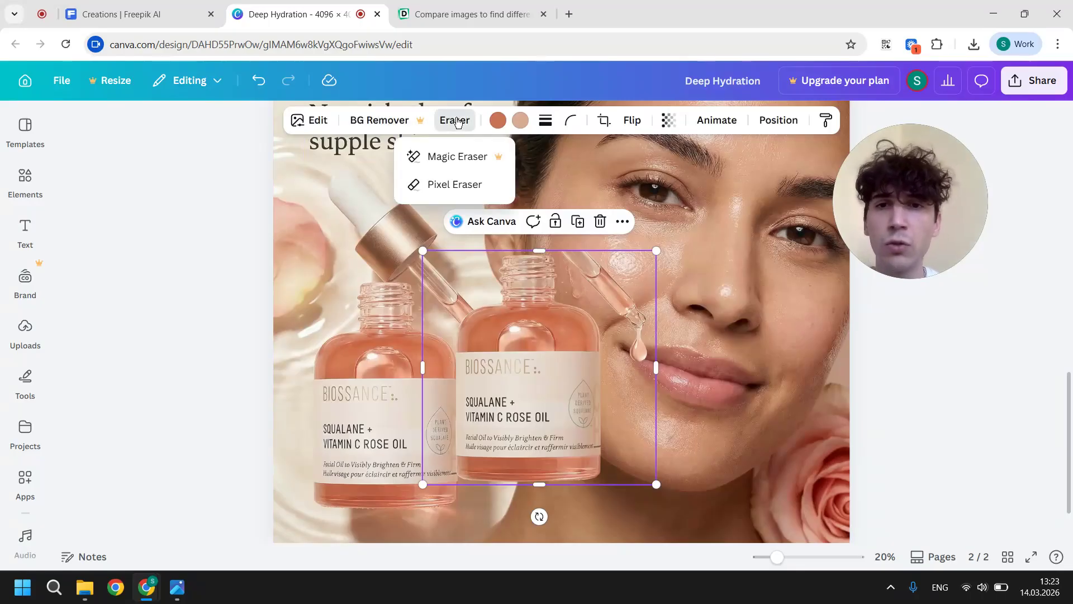
{"action": "left_click", "coordinate": [438, 186]}
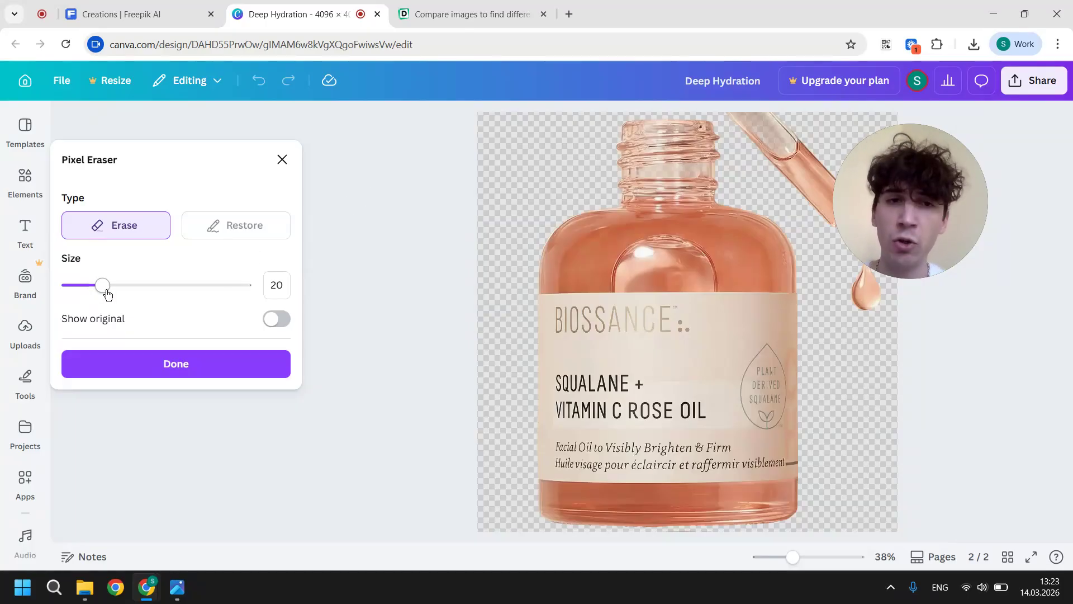
{"action": "left_click_drag", "start_coordinate": [106, 292], "coordinate": [163, 288]}
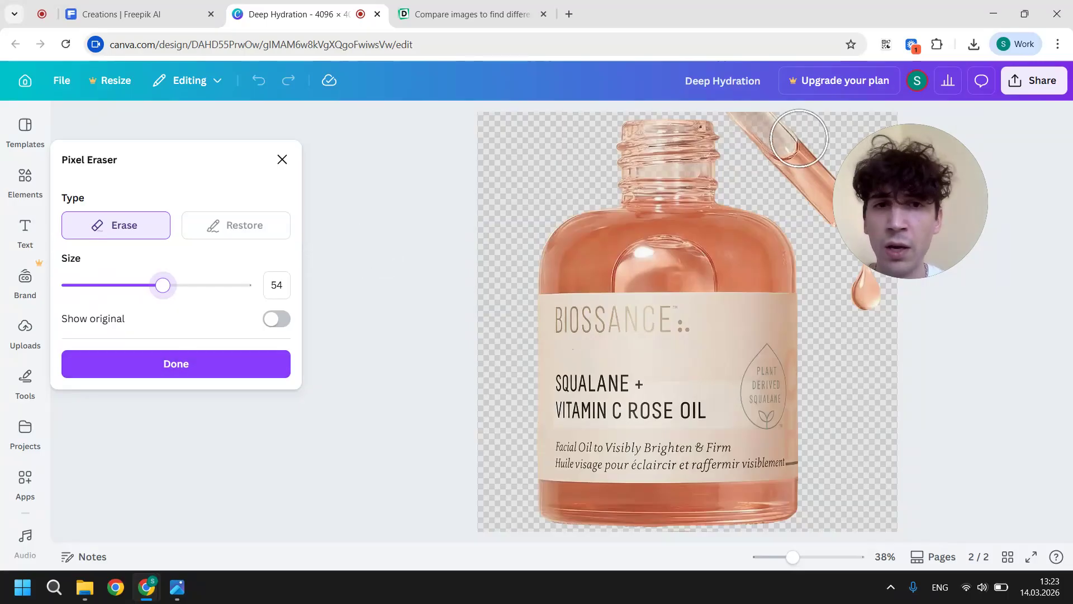
{"action": "left_click_drag", "start_coordinate": [886, 167], "coordinate": [965, 146]}
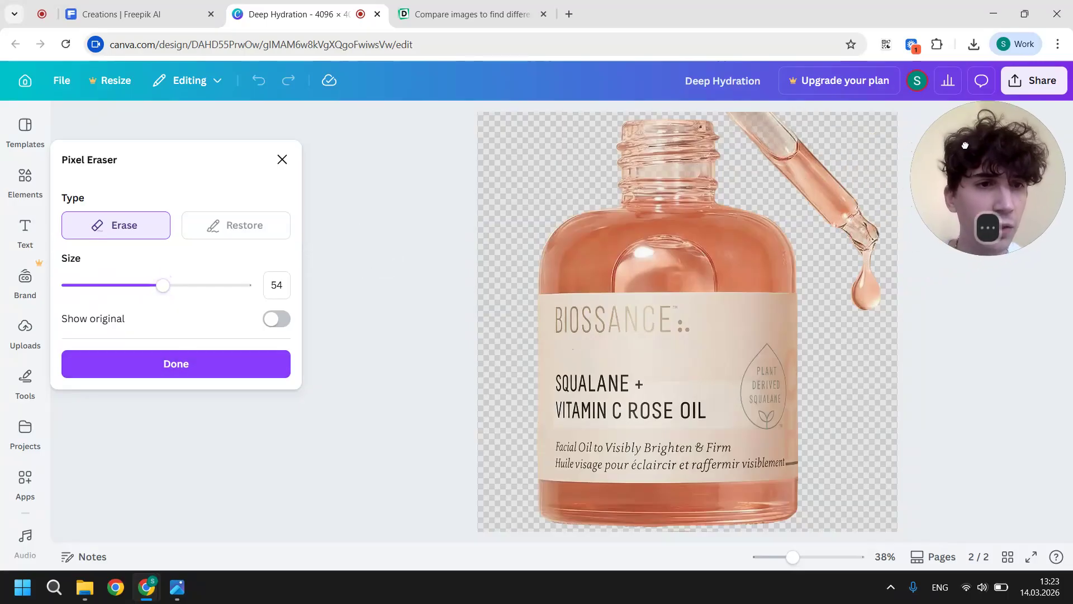
{"action": "mouse_move", "coordinate": [743, 131]}
{"action": "left_mouse_down"}
{"action": "mouse_move", "coordinate": [816, 170]}
{"action": "mouse_move", "coordinate": [790, 162]}
{"action": "mouse_move", "coordinate": [828, 169]}
{"action": "mouse_move", "coordinate": [861, 210]}
{"action": "mouse_move", "coordinate": [876, 296]}
{"action": "mouse_move", "coordinate": [810, 166]}
{"action": "mouse_move", "coordinate": [758, 166]}
{"action": "left_mouse_up"}
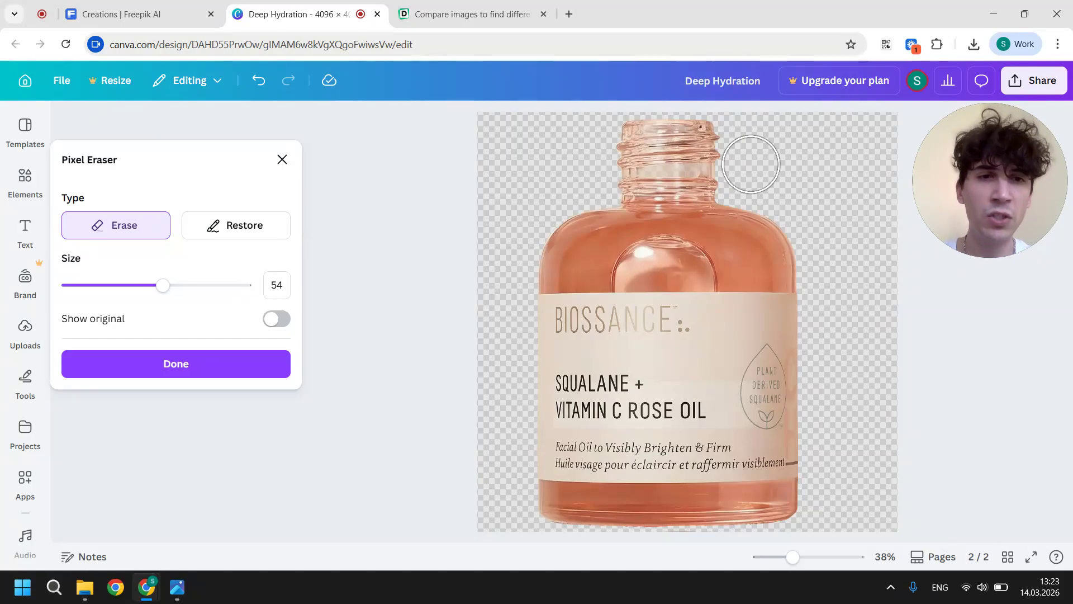
{"action": "scroll", "coordinate": [751, 164], "scroll_direction": "up", "scroll_amount": 3}
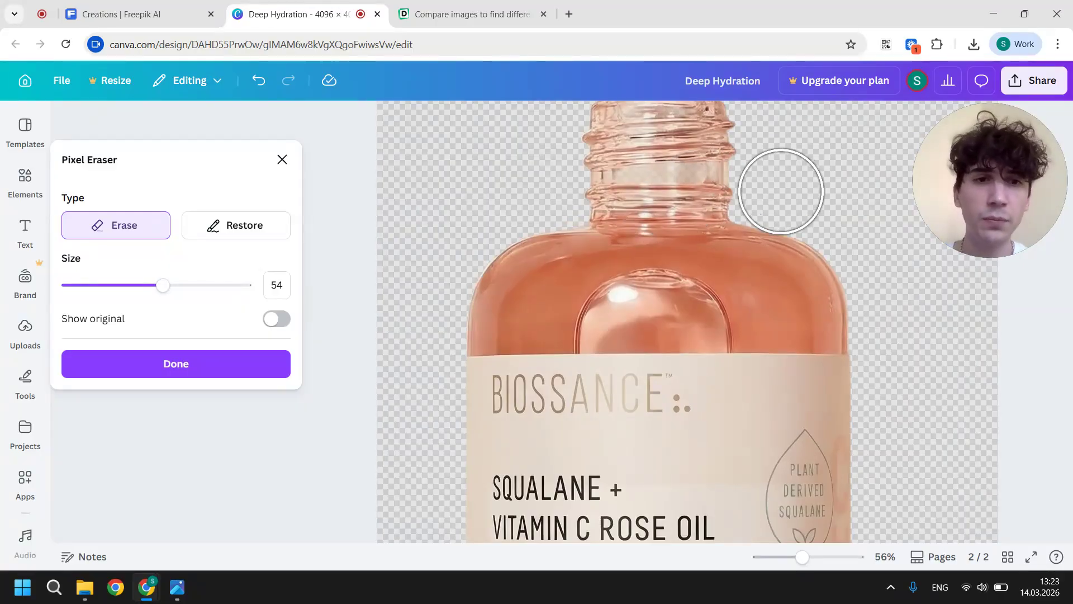
{"action": "scroll", "coordinate": [779, 185], "scroll_direction": "down", "scroll_amount": 1}
{"action": "scroll", "coordinate": [780, 191], "scroll_direction": "down", "scroll_amount": 1}
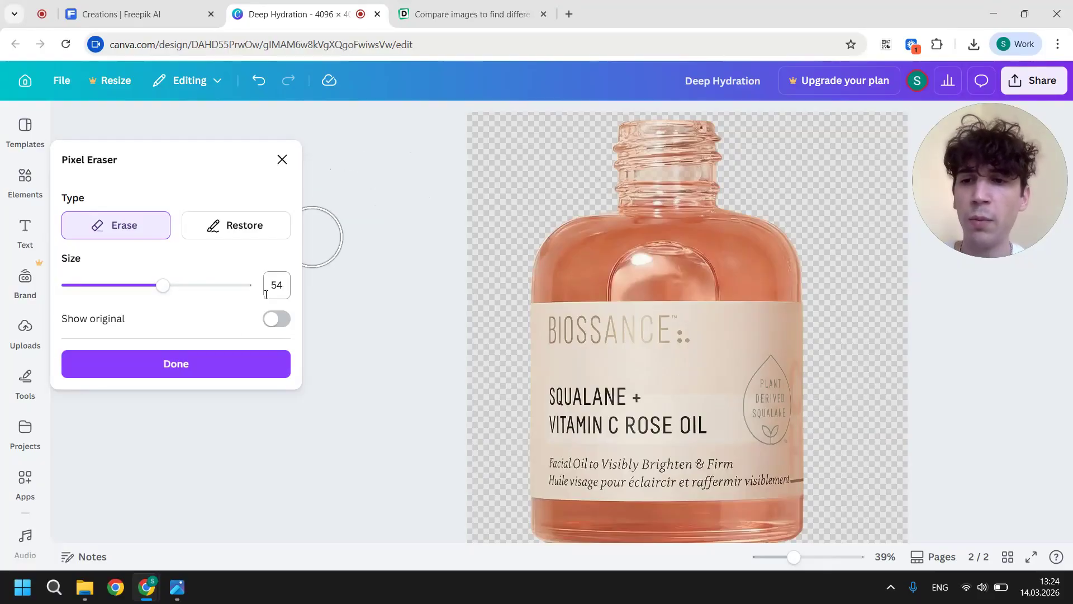
{"action": "left_click", "coordinate": [224, 367]}
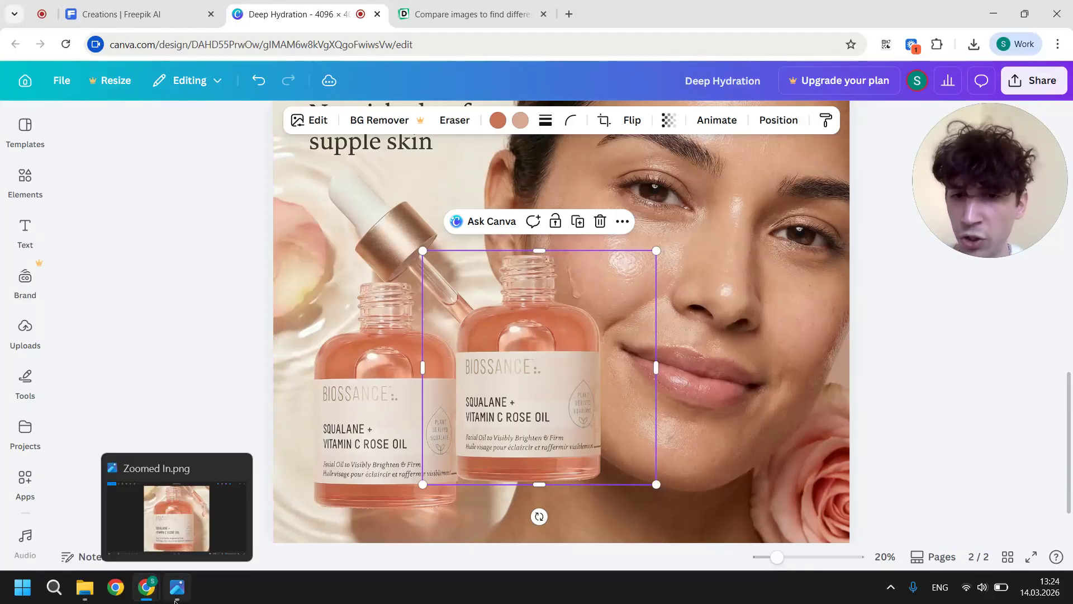
Check the bottle close-up in Zoomed In.png, then view the cutout's arrangement and size settings in the Canva design.
{"action": "left_click", "coordinate": [156, 557]}
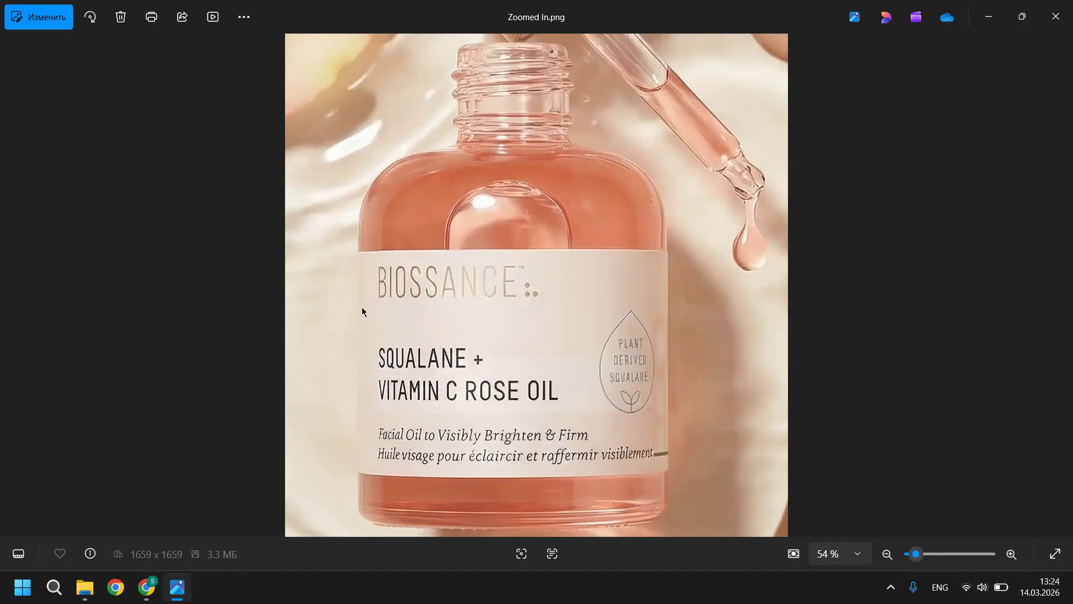
{"action": "left_click", "coordinate": [147, 587]}
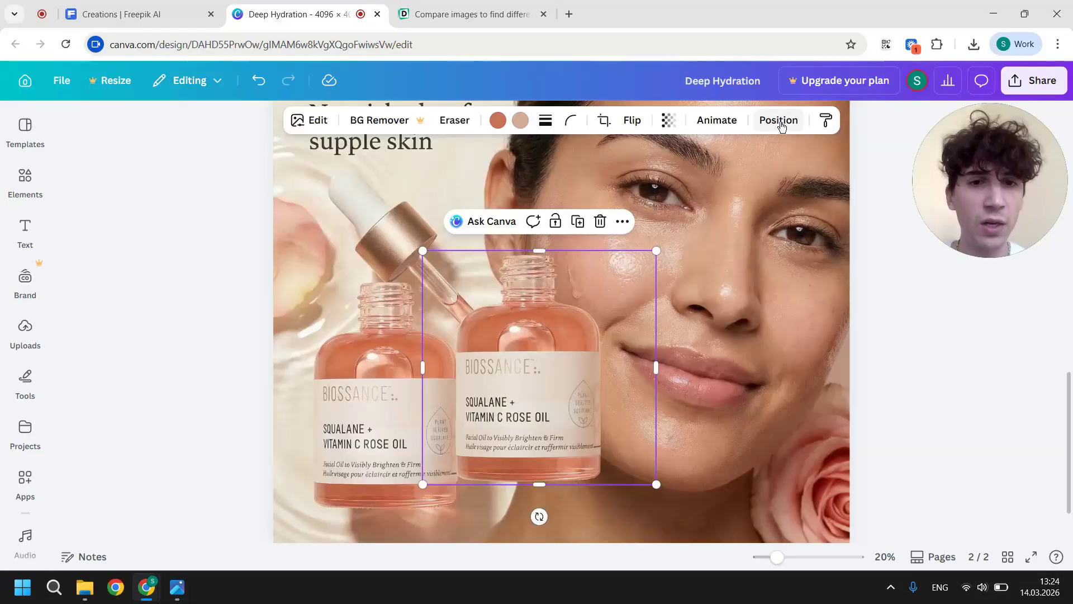
{"action": "left_click", "coordinate": [779, 120]}
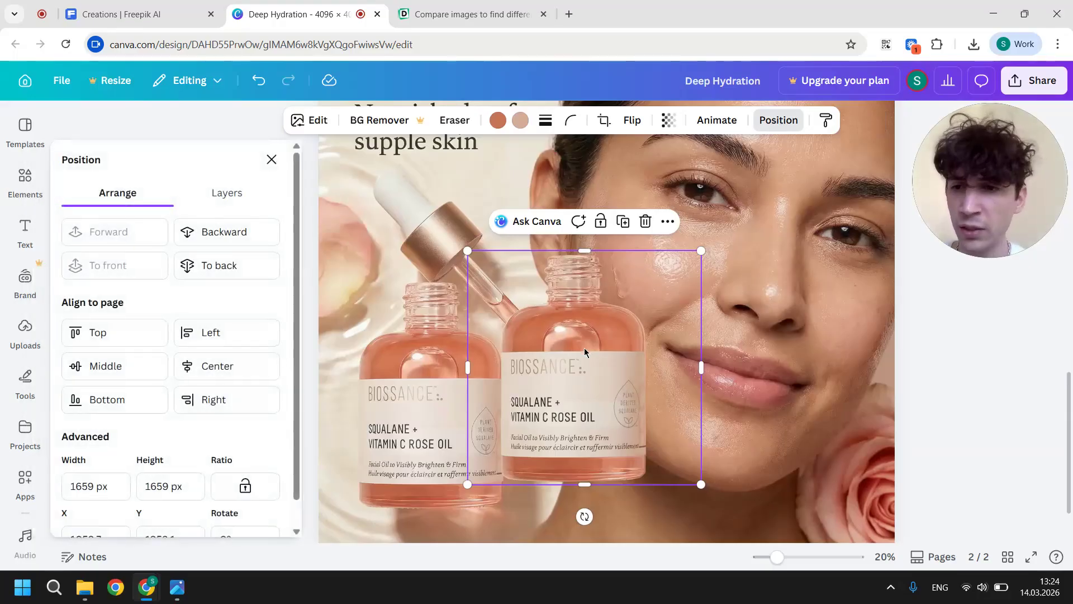
{"action": "scroll", "coordinate": [115, 417], "scroll_direction": "down", "scroll_amount": 1}
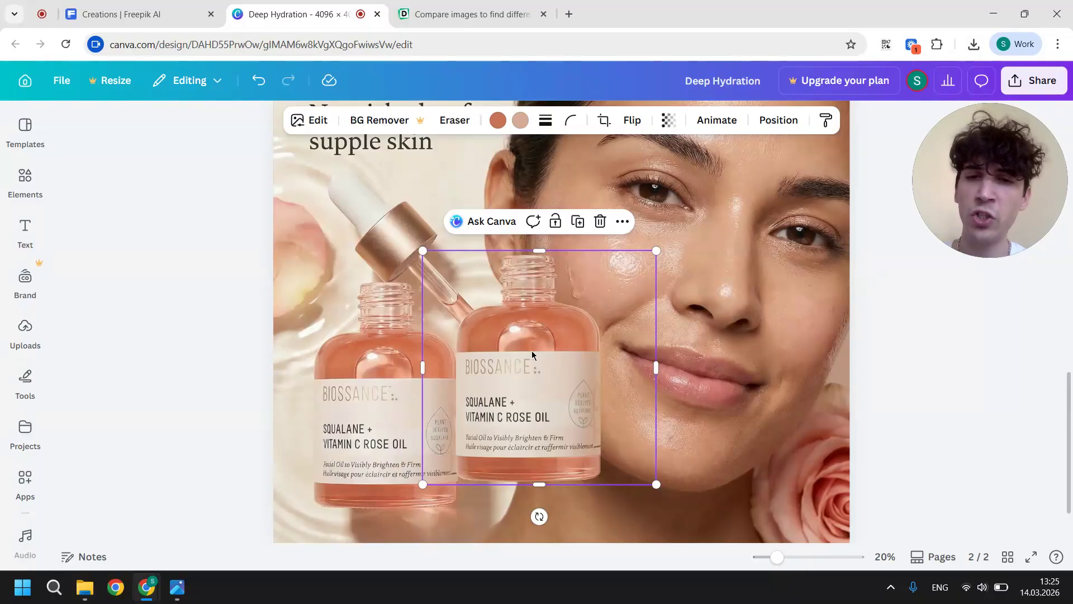
Move the bottle cutout over the original bottle on page 2, aligning its outline and label with the bottle beneath.
{"action": "left_click_drag", "start_coordinate": [531, 351], "coordinate": [617, 283]}
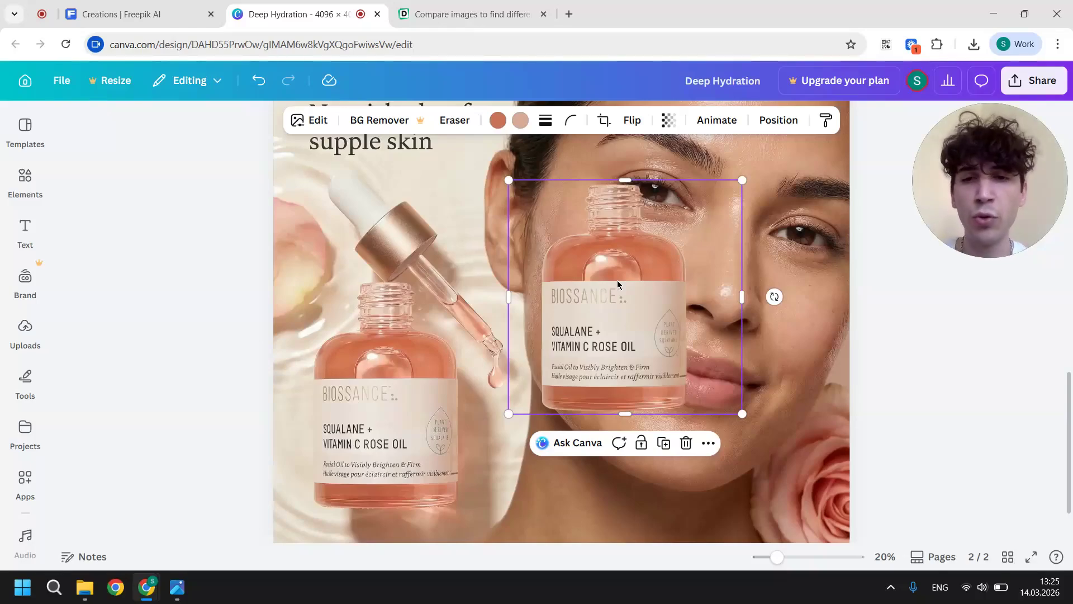
{"action": "left_click_drag", "start_coordinate": [617, 280], "coordinate": [390, 378]}
{"action": "scroll", "coordinate": [390, 378], "scroll_direction": "up", "scroll_amount": 3}
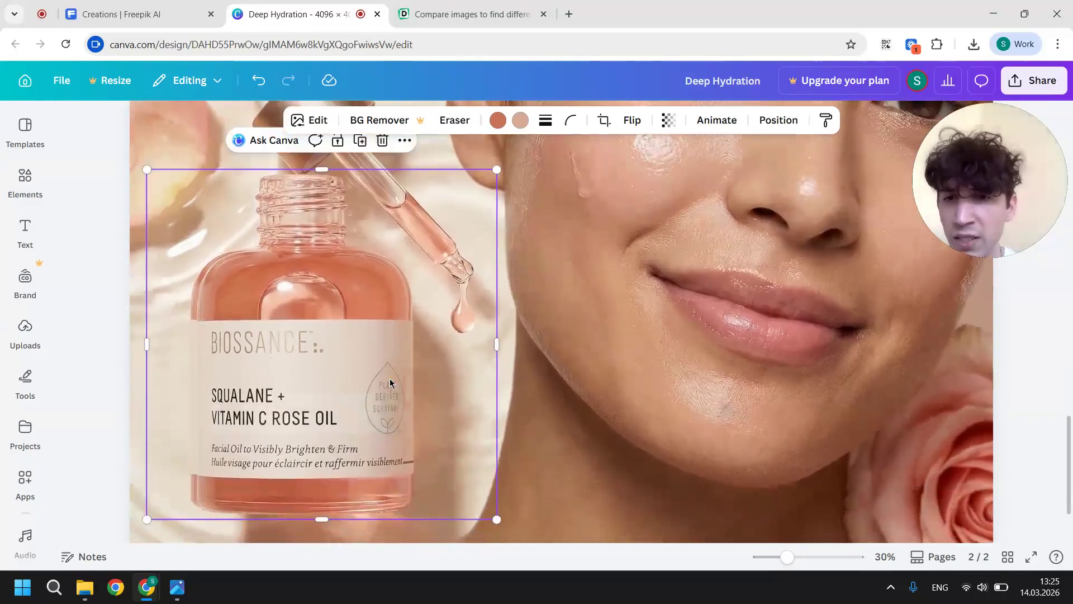
{"action": "left_click_drag", "start_coordinate": [315, 344], "coordinate": [309, 339]}
{"action": "scroll", "coordinate": [310, 338], "scroll_direction": "up", "scroll_amount": 3}
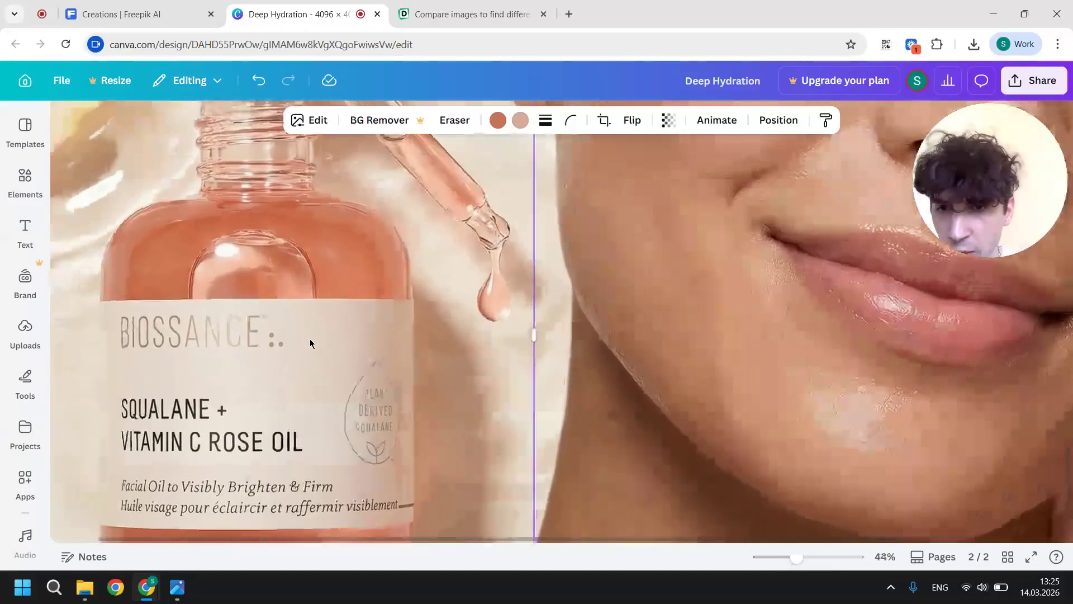
{"action": "scroll", "coordinate": [310, 339], "scroll_direction": "down", "scroll_amount": 3}
{"action": "scroll", "coordinate": [310, 338], "scroll_direction": "up", "scroll_amount": 1}
{"action": "scroll", "coordinate": [329, 306], "scroll_direction": "up", "scroll_amount": 1}
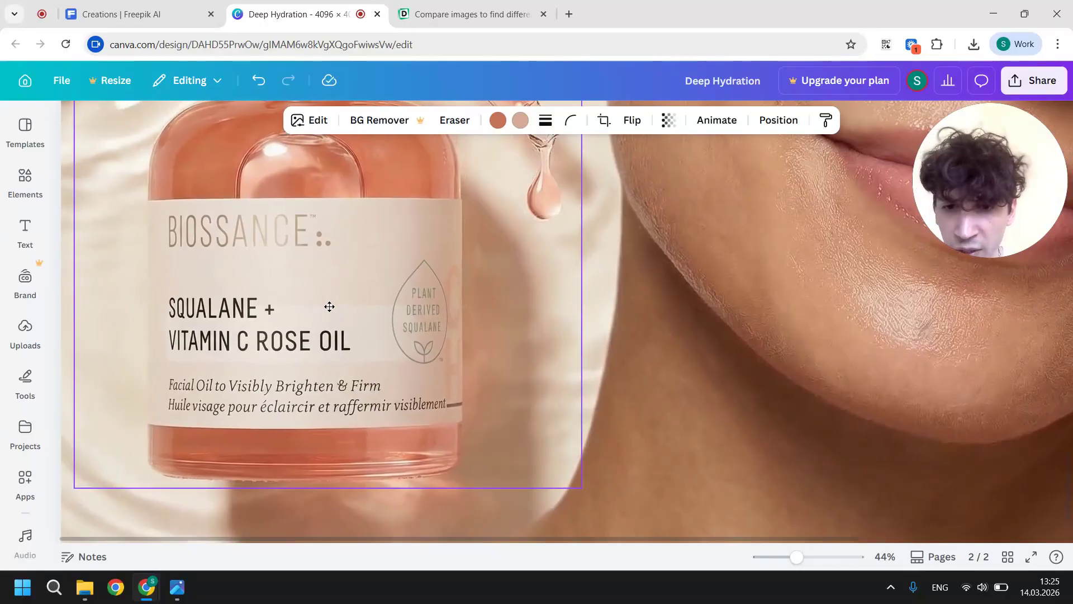
{"action": "scroll", "coordinate": [329, 306], "scroll_direction": "up", "scroll_amount": 4}
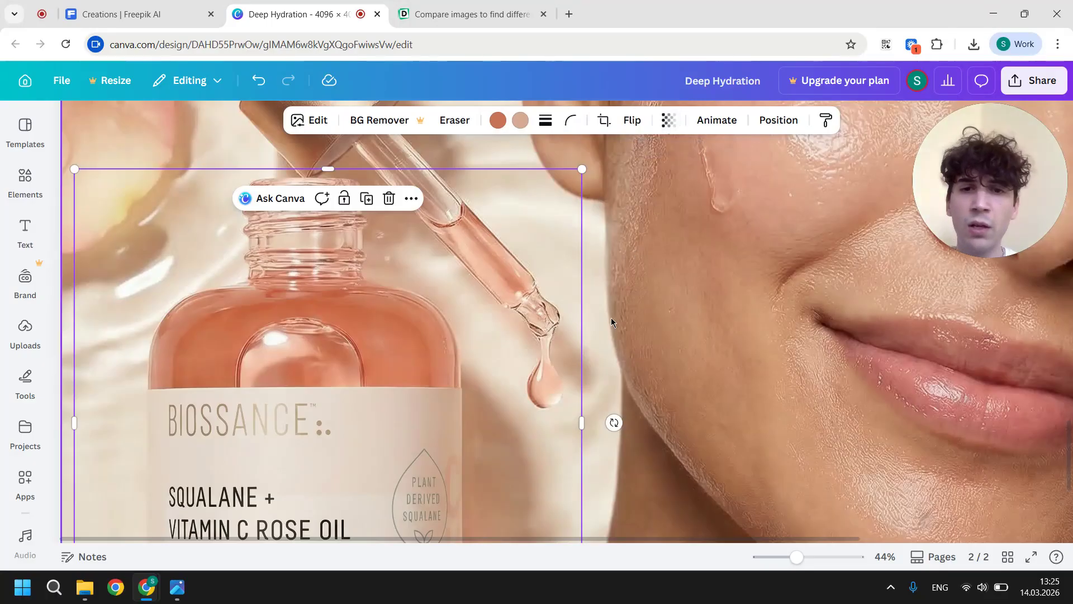
Lower the bottle cutout's Transparency value slightly below 100 to blend it with the original bottle, and deselect it.
{"action": "left_click", "coordinate": [671, 122]}
{"action": "left_click_drag", "start_coordinate": [700, 184], "coordinate": [688, 185]}
{"action": "scroll", "coordinate": [344, 436], "scroll_direction": "down", "scroll_amount": 5}
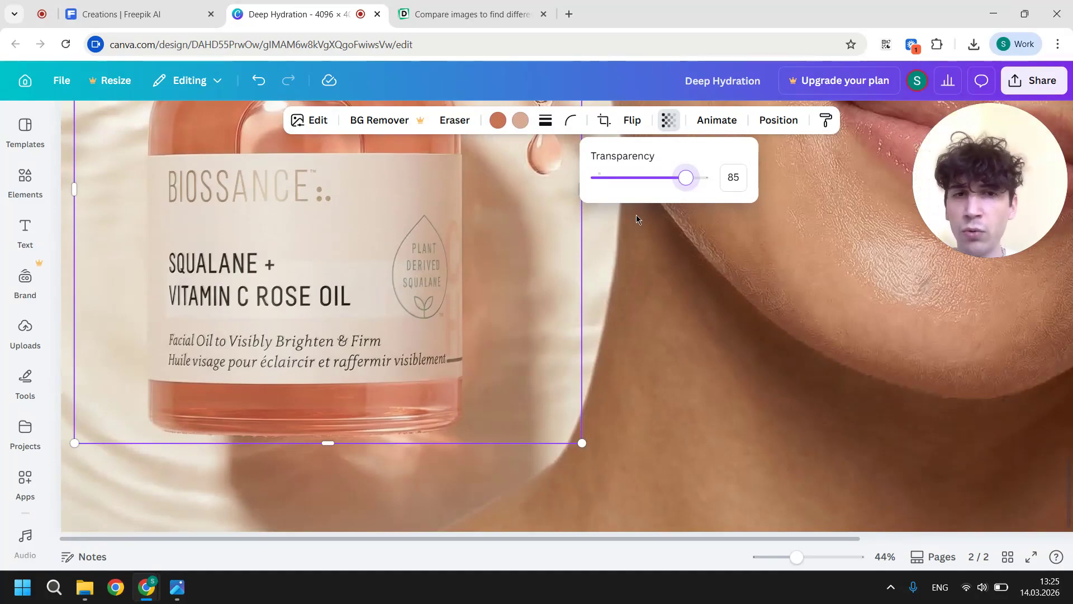
{"action": "left_click_drag", "start_coordinate": [690, 180], "coordinate": [693, 179]}
{"action": "left_click", "coordinate": [699, 313]}
Compare the full composition and the bottle on page 2 with the version on page 1.
{"action": "scroll", "coordinate": [699, 313], "scroll_direction": "down", "scroll_amount": 2}
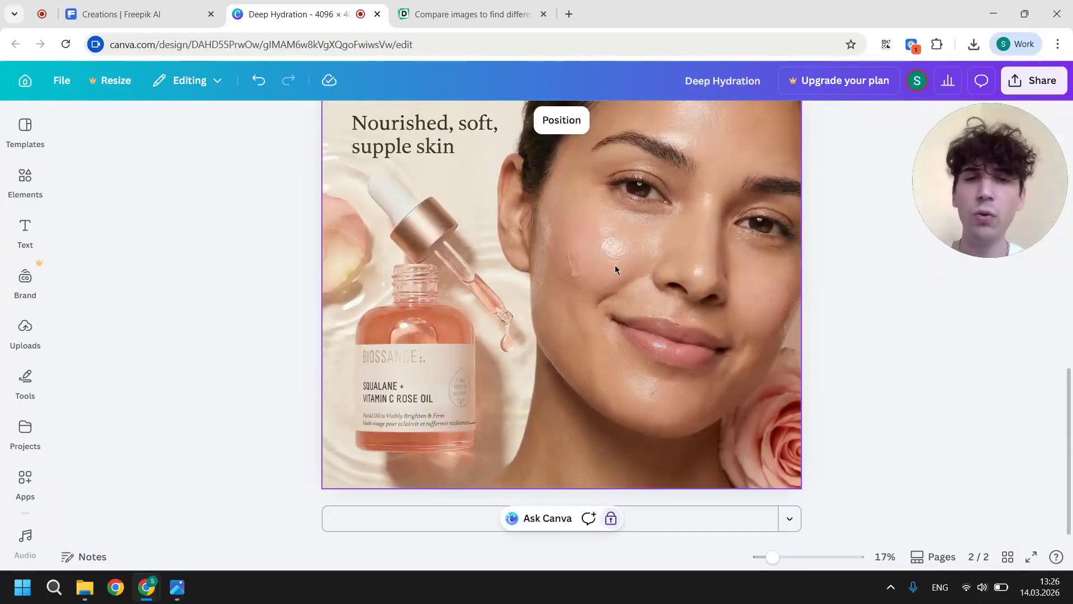
{"action": "scroll", "coordinate": [615, 265], "scroll_direction": "down", "scroll_amount": 3}
{"action": "scroll", "coordinate": [615, 265], "scroll_direction": "up", "scroll_amount": 1}
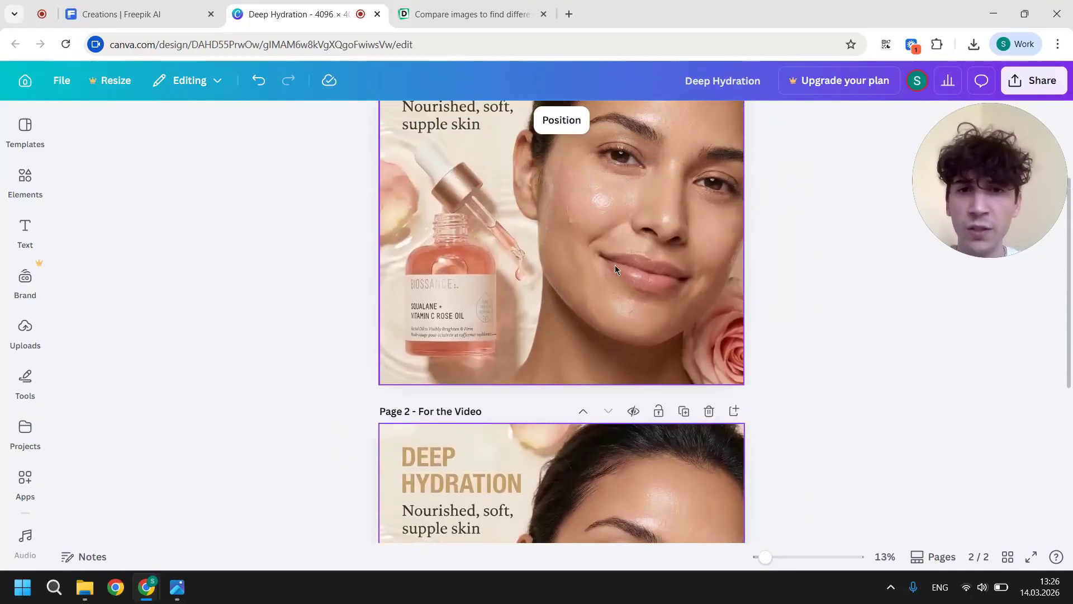
{"action": "scroll", "coordinate": [397, 153], "scroll_direction": "up", "scroll_amount": 3}
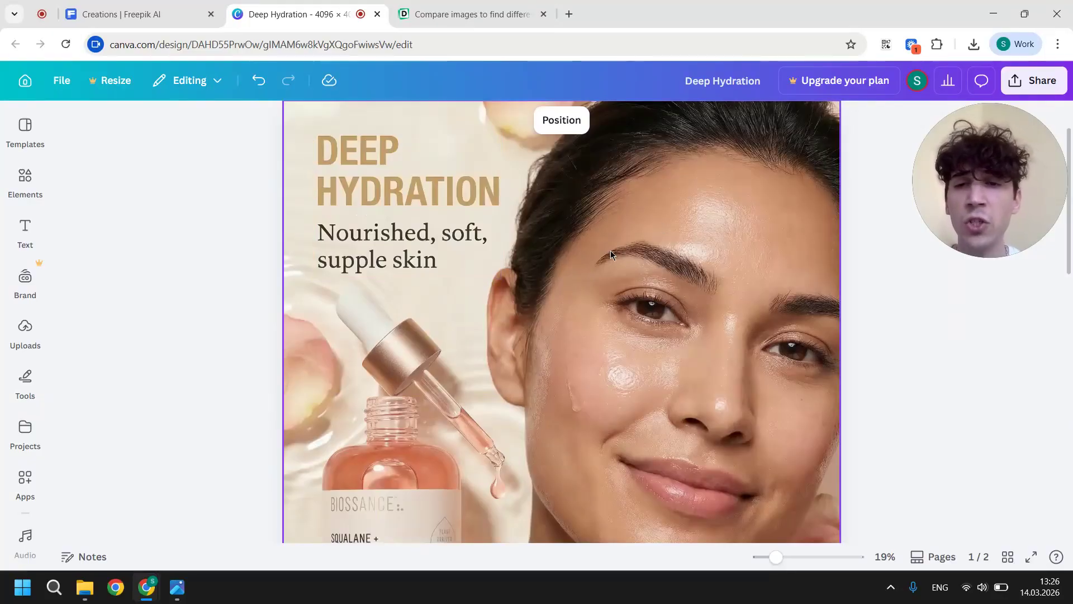
{"action": "scroll", "coordinate": [444, 318], "scroll_direction": "down", "scroll_amount": 1}
{"action": "scroll", "coordinate": [444, 316], "scroll_direction": "down", "scroll_amount": 1}
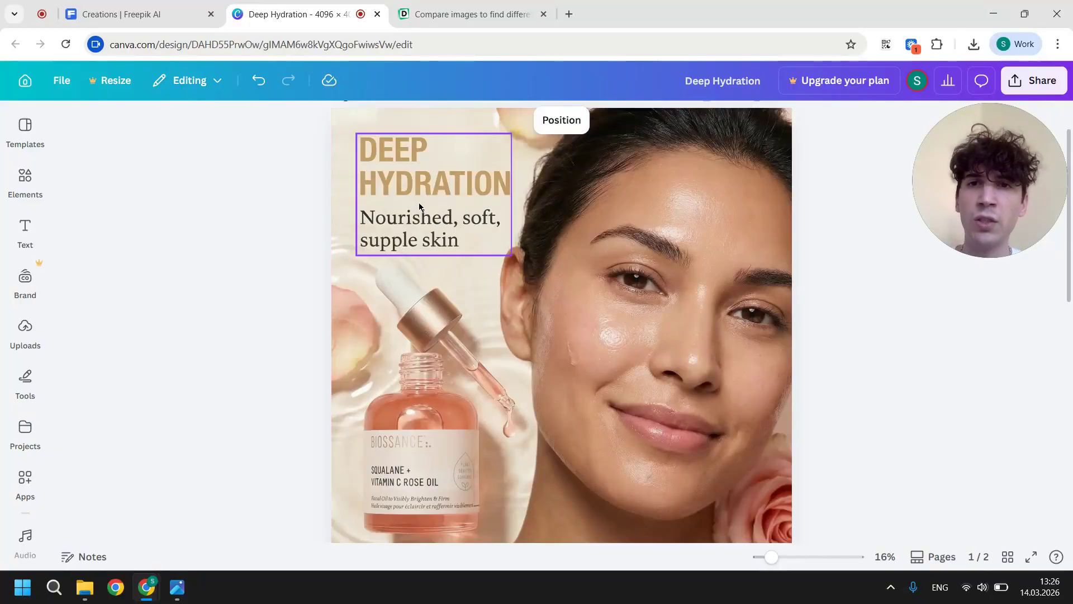
{"action": "scroll", "coordinate": [450, 271], "scroll_direction": "down", "scroll_amount": 1}
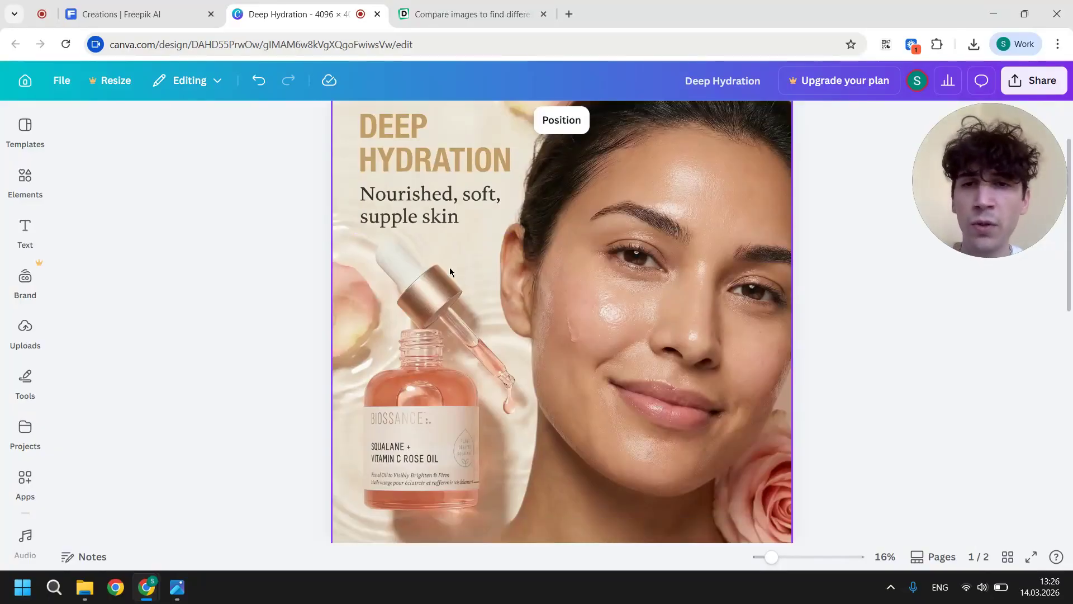
{"action": "scroll", "coordinate": [449, 267], "scroll_direction": "down", "scroll_amount": 5}
{"action": "scroll", "coordinate": [449, 267], "scroll_direction": "up", "scroll_amount": 4}
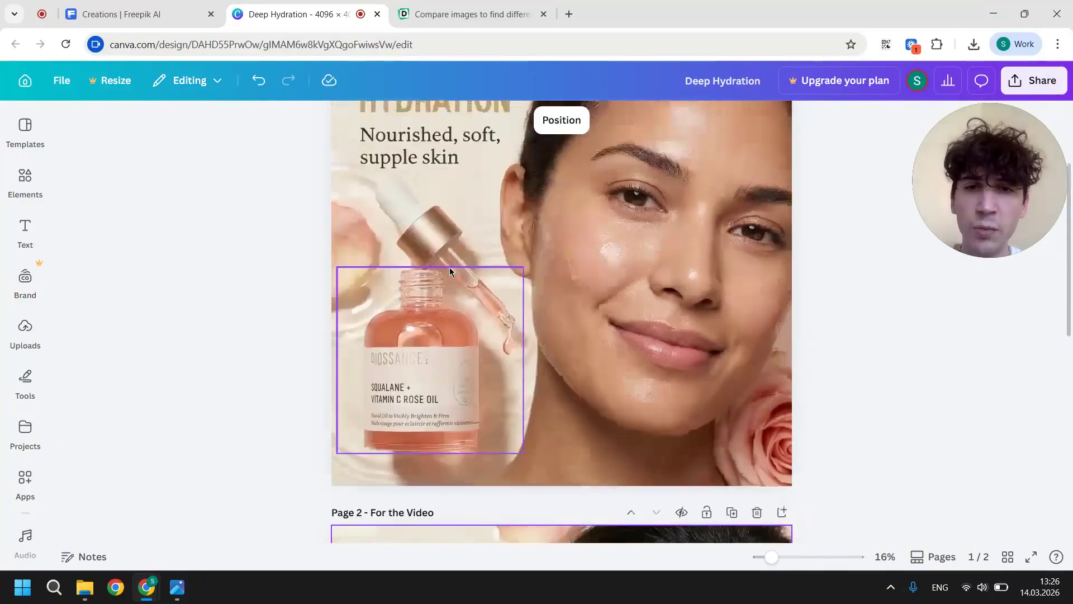
{"action": "scroll", "coordinate": [450, 267], "scroll_direction": "up", "scroll_amount": 3}
{"action": "scroll", "coordinate": [449, 267], "scroll_direction": "down", "scroll_amount": 8}
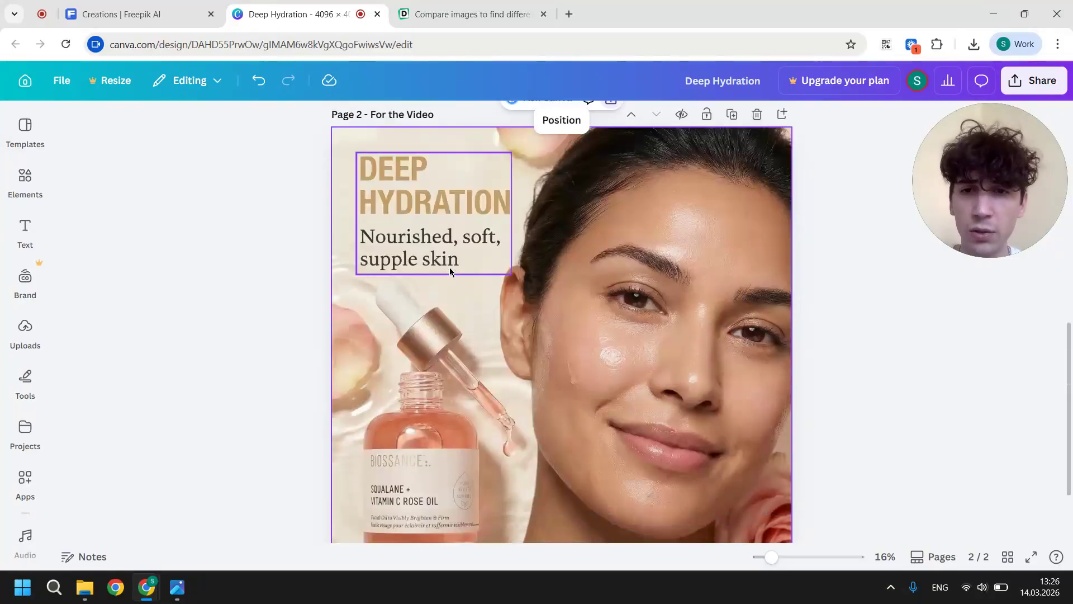
{"action": "scroll", "coordinate": [449, 272], "scroll_direction": "down", "scroll_amount": 4}
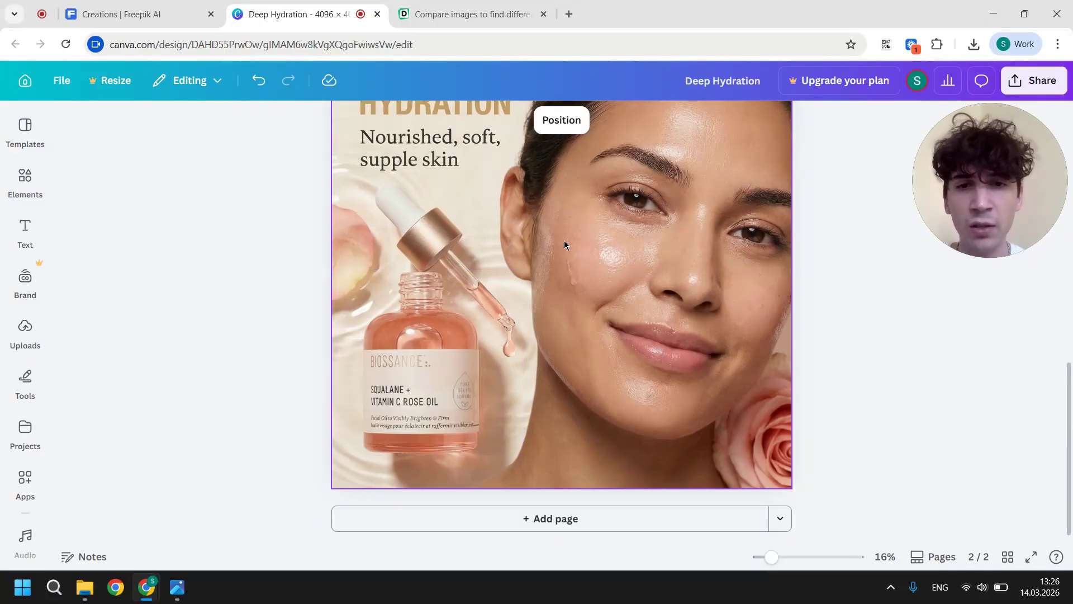
Open the design's download settings and choose PNG as the file type.
{"action": "scroll", "coordinate": [572, 242], "scroll_direction": "up", "scroll_amount": 1}
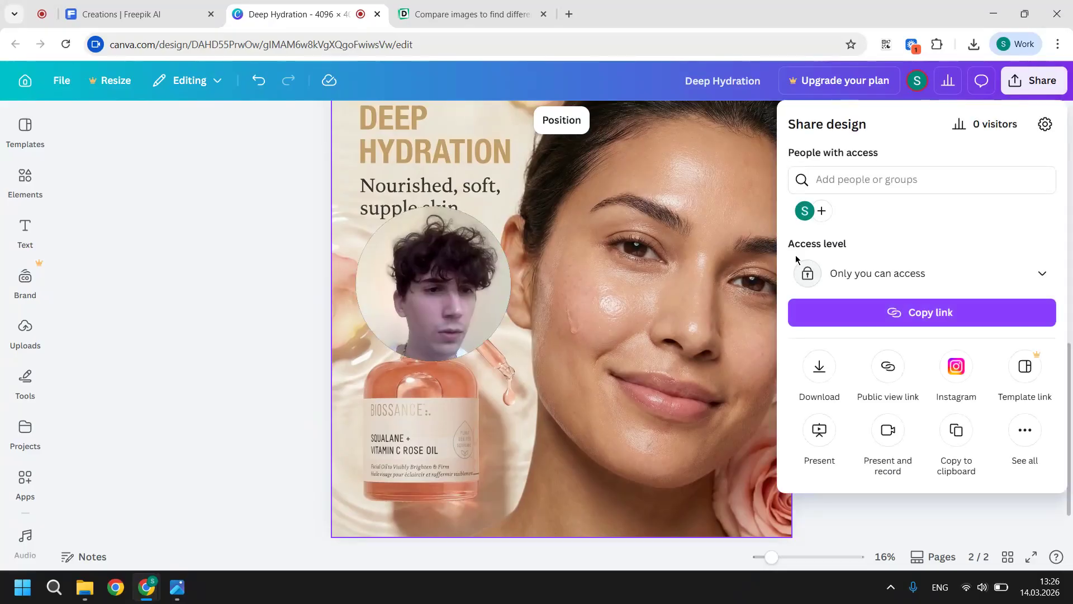
{"action": "left_click", "coordinate": [817, 378]}
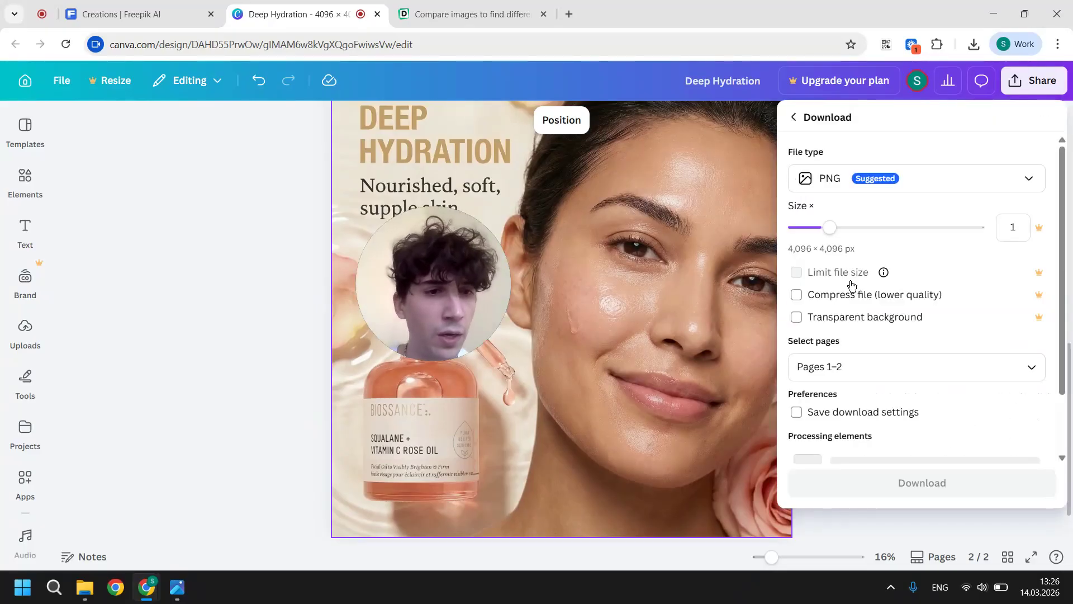
{"action": "left_click", "coordinate": [894, 178]}
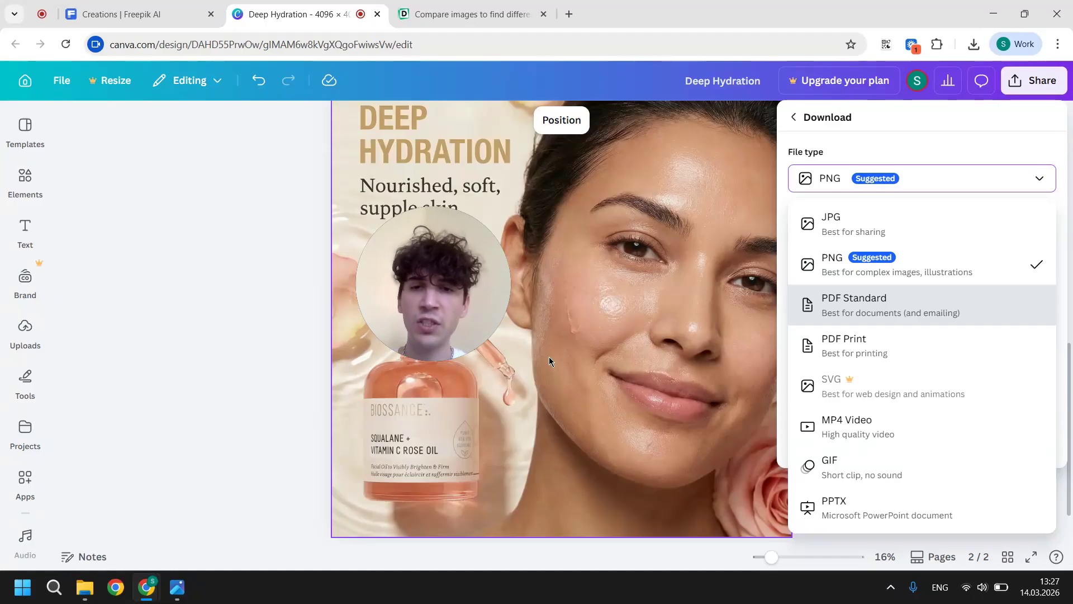
{"action": "left_click", "coordinate": [858, 272]}
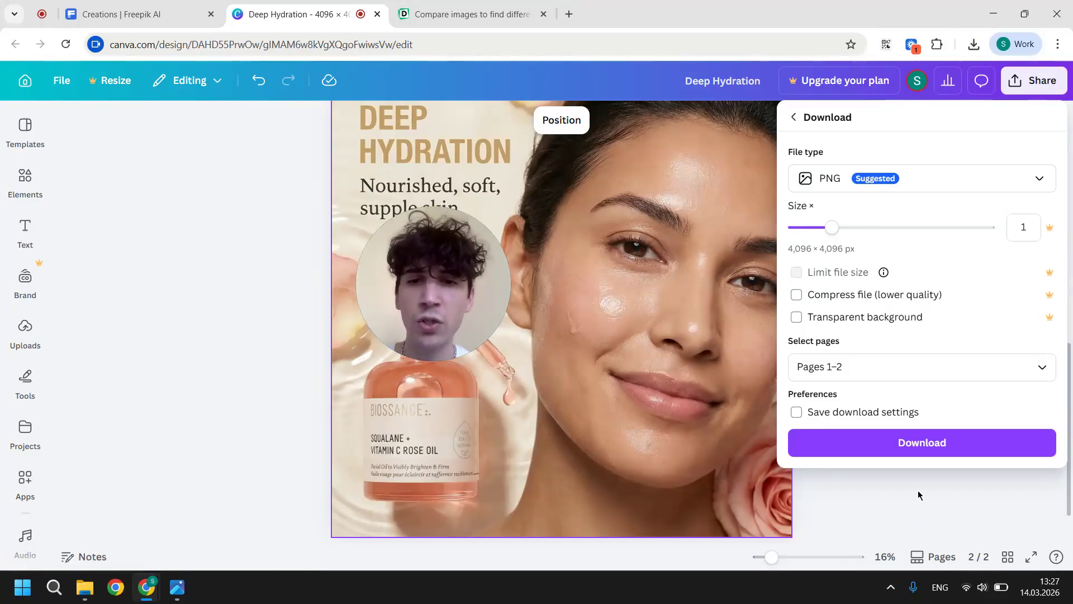
Switch to Diffchecker's image comparison and load Base Image.png as the first image and the final Deep Hydration image as the second.
{"action": "left_click", "coordinate": [464, 14]}
{"action": "left_click", "coordinate": [356, 46]}
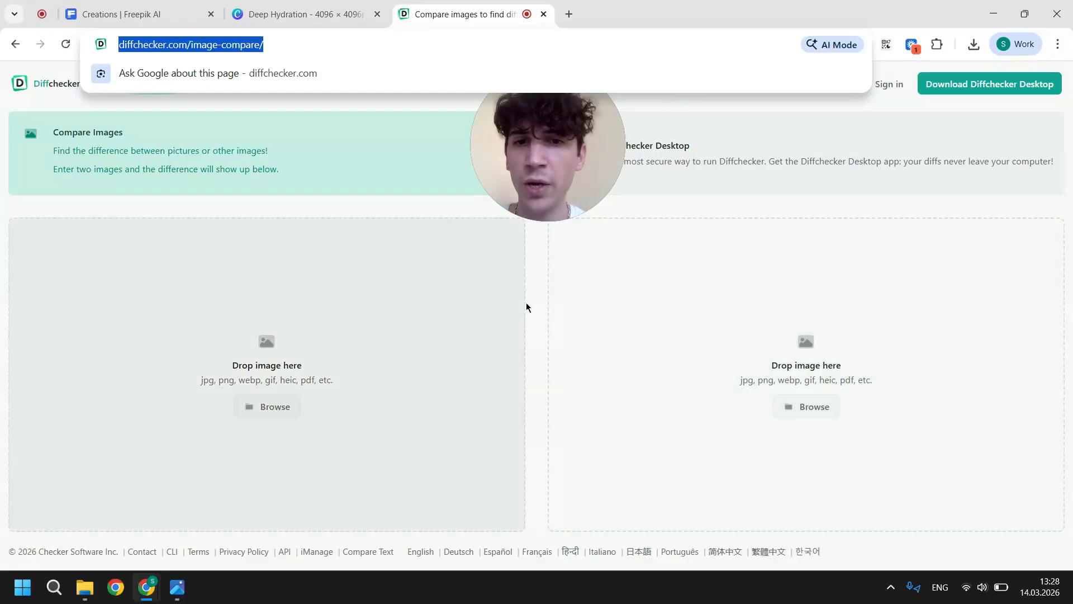
{"action": "left_click", "coordinate": [529, 304]}
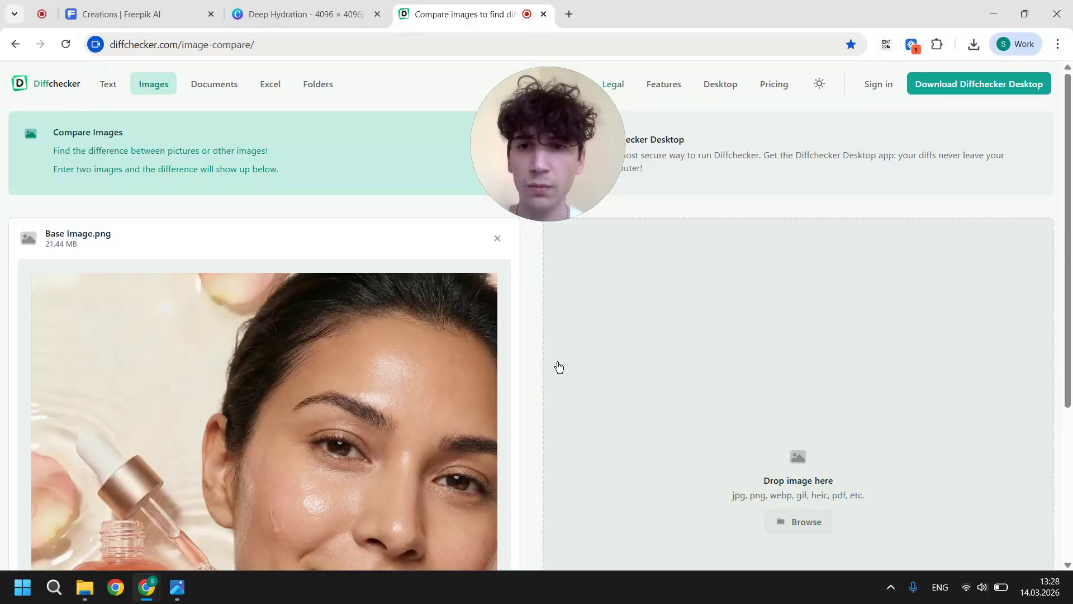
{"action": "scroll", "coordinate": [559, 366], "scroll_direction": "down", "scroll_amount": 1}
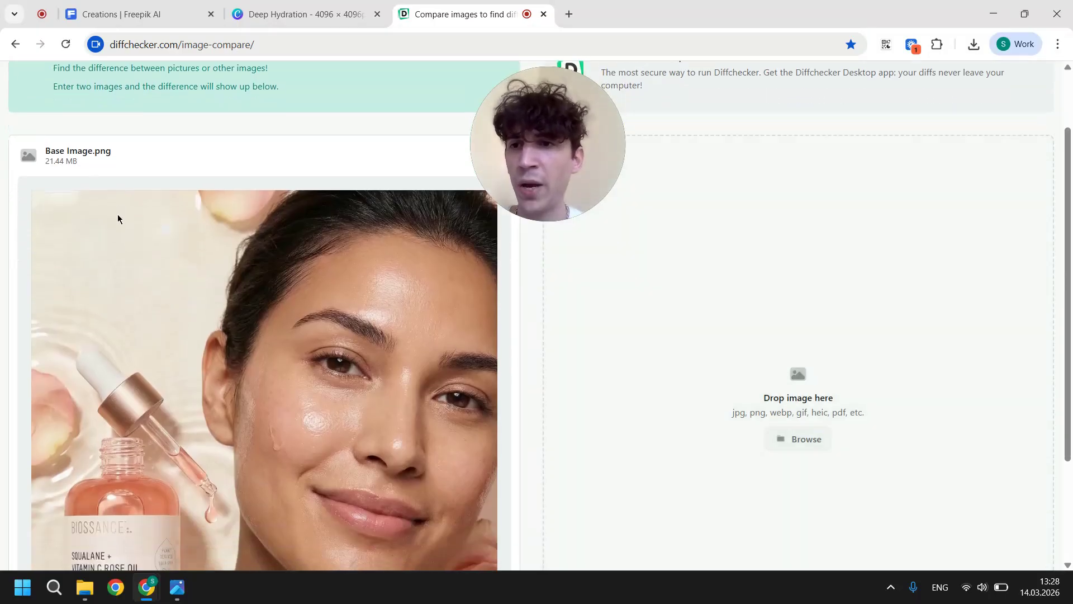
{"action": "scroll", "coordinate": [118, 216], "scroll_direction": "down", "scroll_amount": 2}
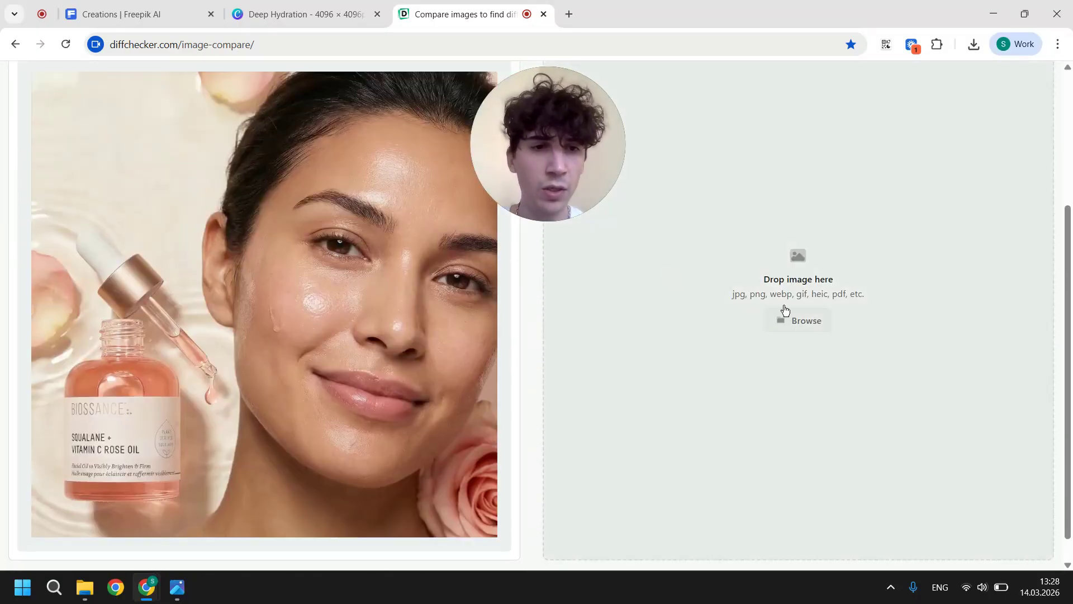
{"action": "left_click", "coordinate": [797, 321]}
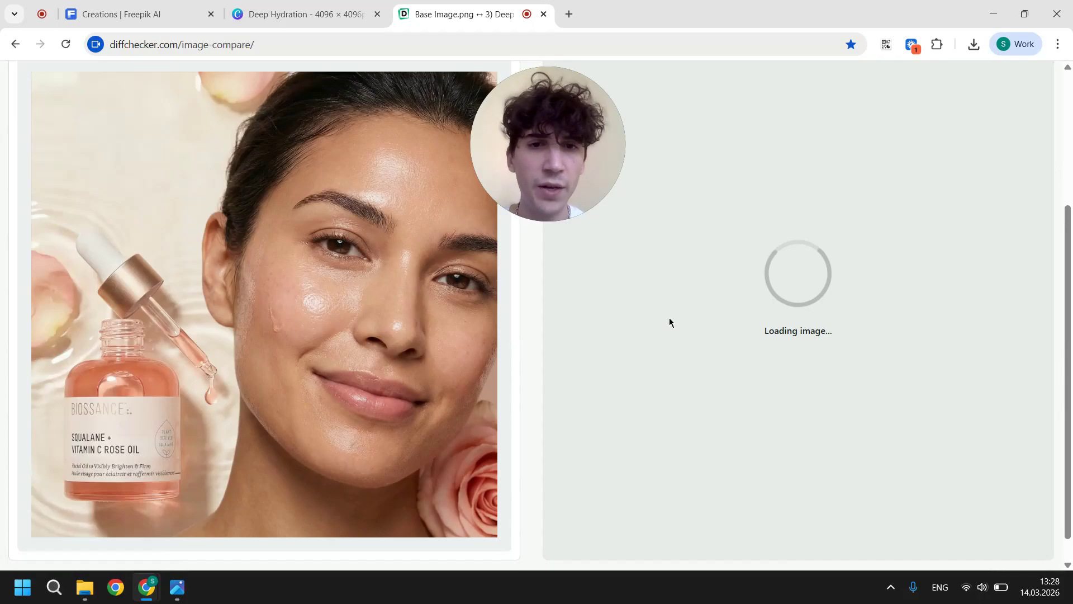
Examine the bottle label up close in the comparison, fading back and forth between the original and the edited image.
{"action": "scroll", "coordinate": [668, 317], "scroll_direction": "down", "scroll_amount": 3}
{"action": "scroll", "coordinate": [668, 317], "scroll_direction": "up", "scroll_amount": 4}
{"action": "scroll", "coordinate": [668, 317], "scroll_direction": "down", "scroll_amount": 5}
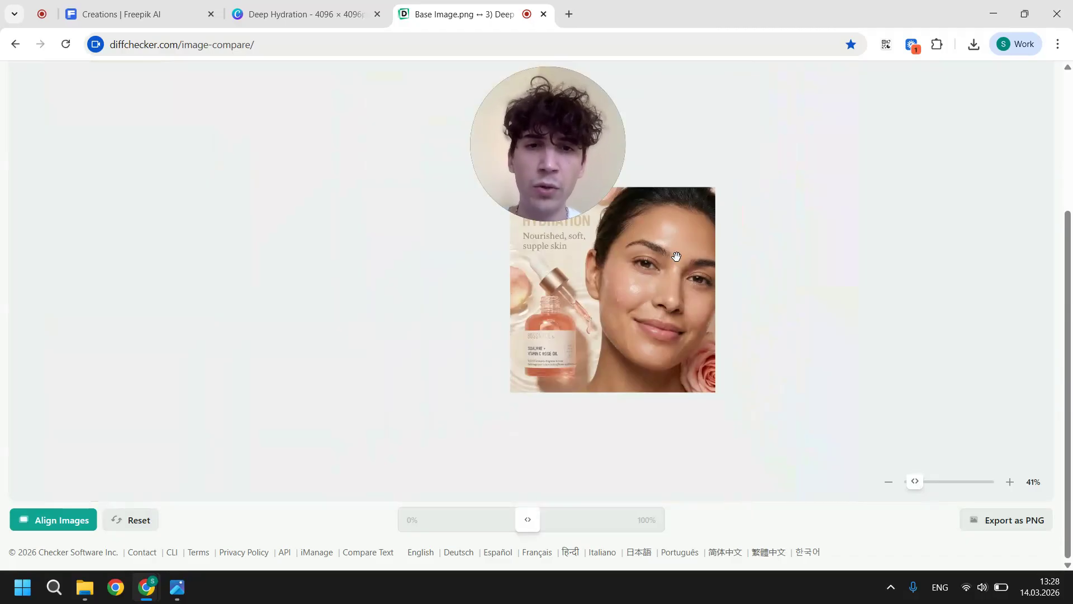
{"action": "scroll", "coordinate": [677, 256], "scroll_direction": "up", "scroll_amount": 6}
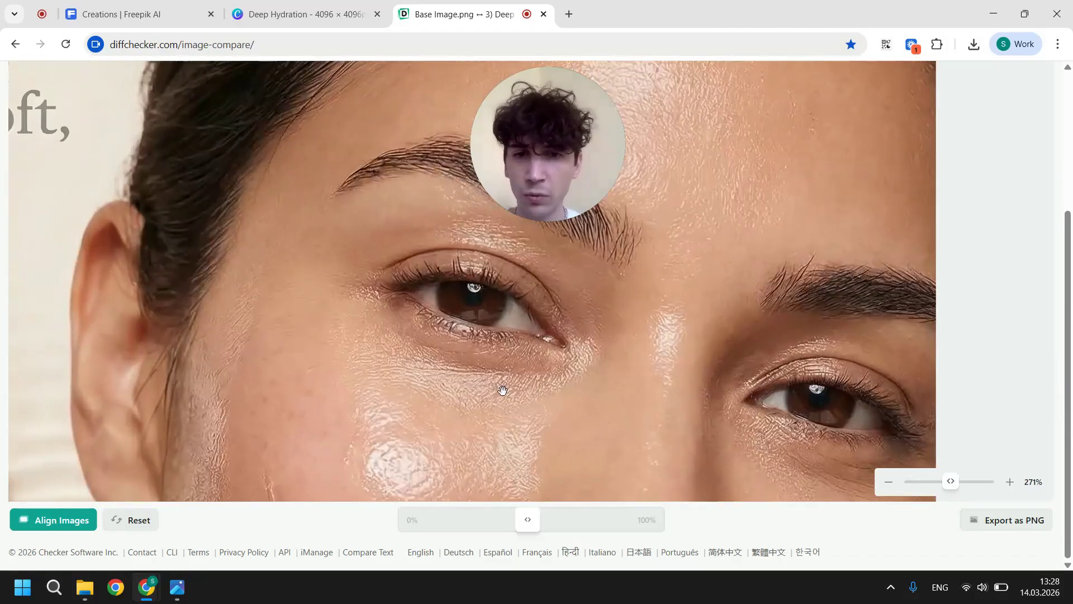
{"action": "scroll", "coordinate": [503, 390], "scroll_direction": "down", "scroll_amount": 4}
{"action": "scroll", "coordinate": [377, 355], "scroll_direction": "up", "scroll_amount": 5}
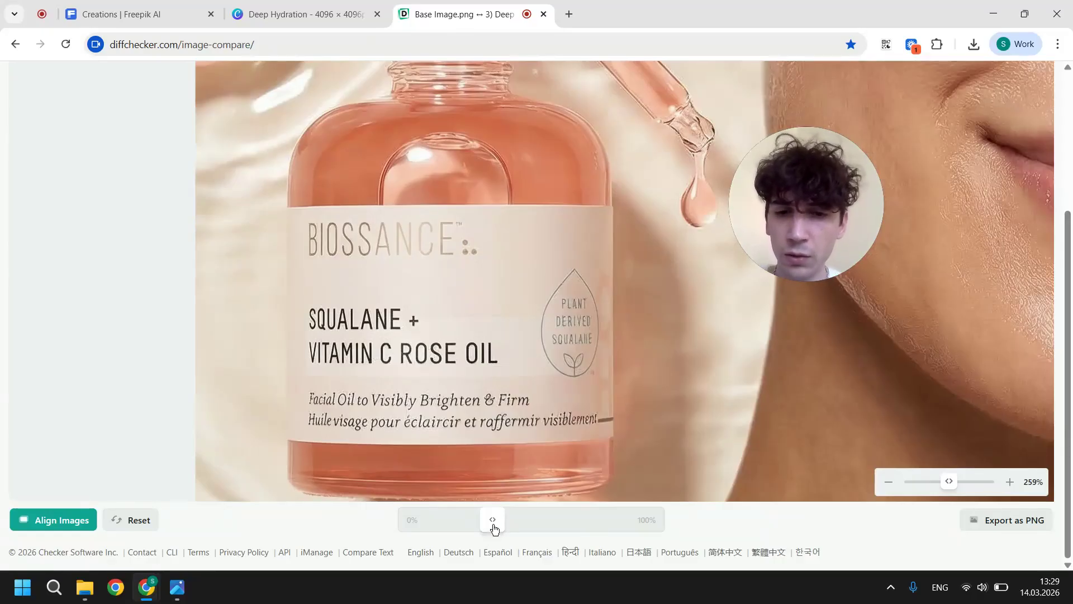
{"action": "left_click_drag", "start_coordinate": [494, 528], "coordinate": [390, 528]}
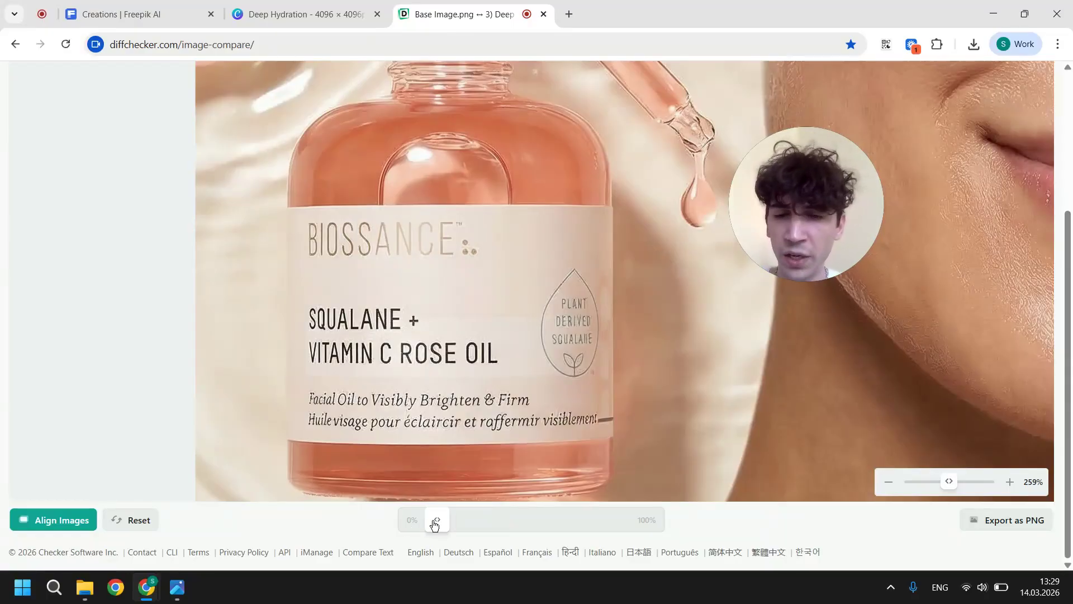
{"action": "left_click_drag", "start_coordinate": [420, 529], "coordinate": [609, 502]}
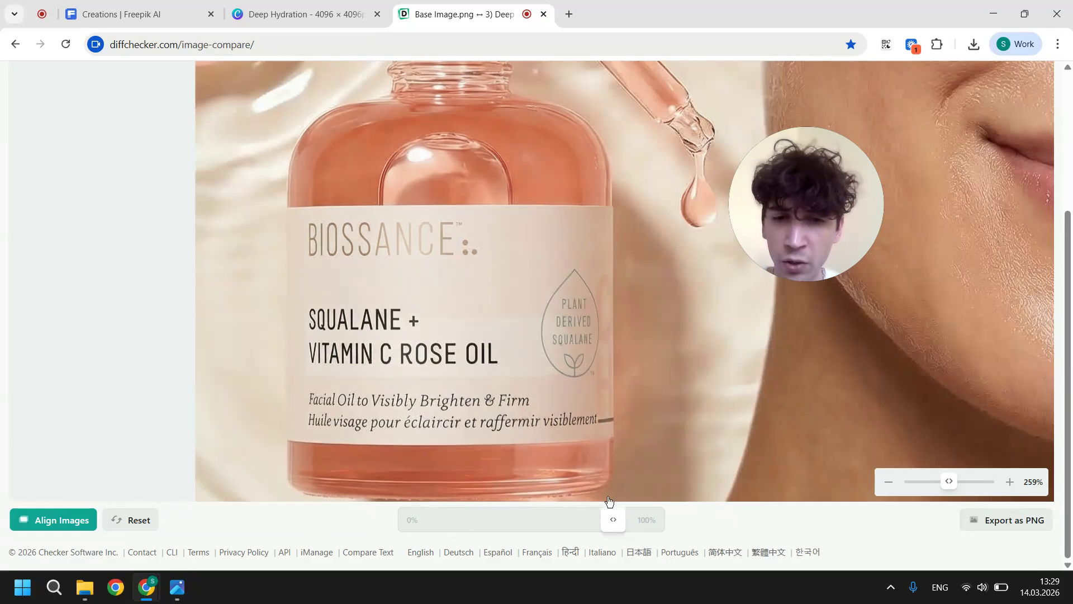
{"action": "scroll", "coordinate": [716, 342], "scroll_direction": "down", "scroll_amount": 5}
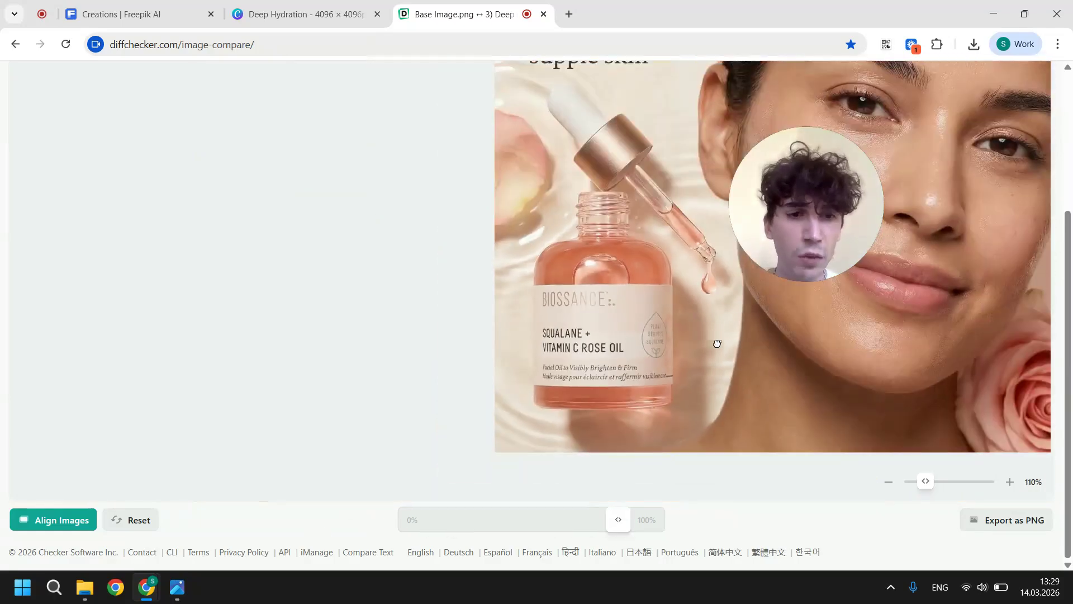
Fade between the base and edited images again while examining image details and the overall composition with its headline text.
{"action": "left_click_drag", "start_coordinate": [716, 344], "coordinate": [453, 461]}
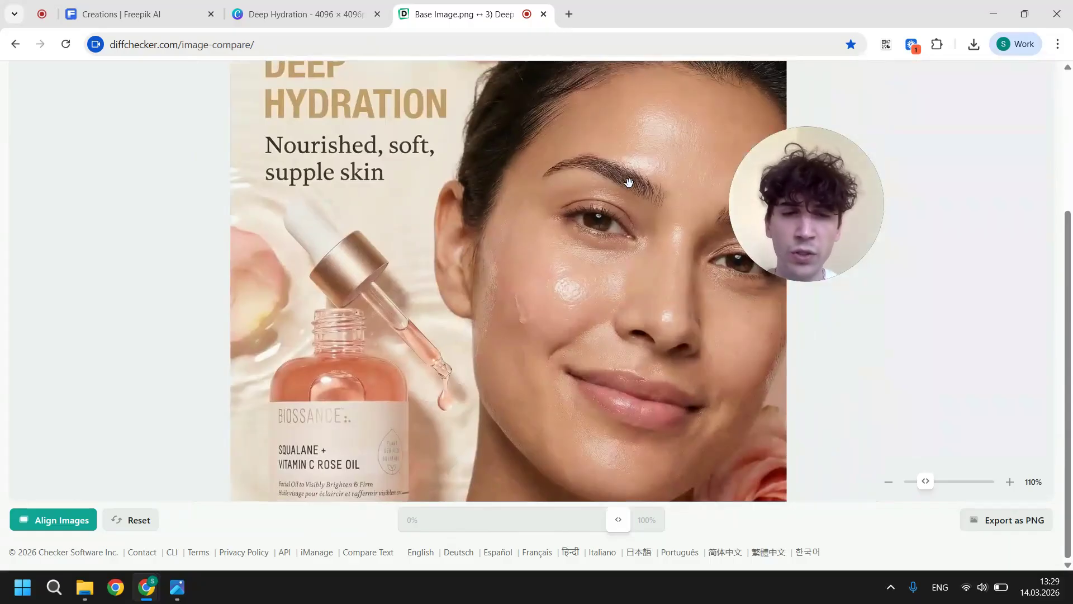
{"action": "scroll", "coordinate": [629, 183], "scroll_direction": "up", "scroll_amount": 6}
{"action": "left_click_drag", "start_coordinate": [576, 245], "coordinate": [514, 314]}
{"action": "left_click_drag", "start_coordinate": [627, 523], "coordinate": [430, 485]}
{"action": "scroll", "coordinate": [495, 369], "scroll_direction": "down", "scroll_amount": 5}
{"action": "left_click_drag", "start_coordinate": [495, 369], "coordinate": [577, 171]}
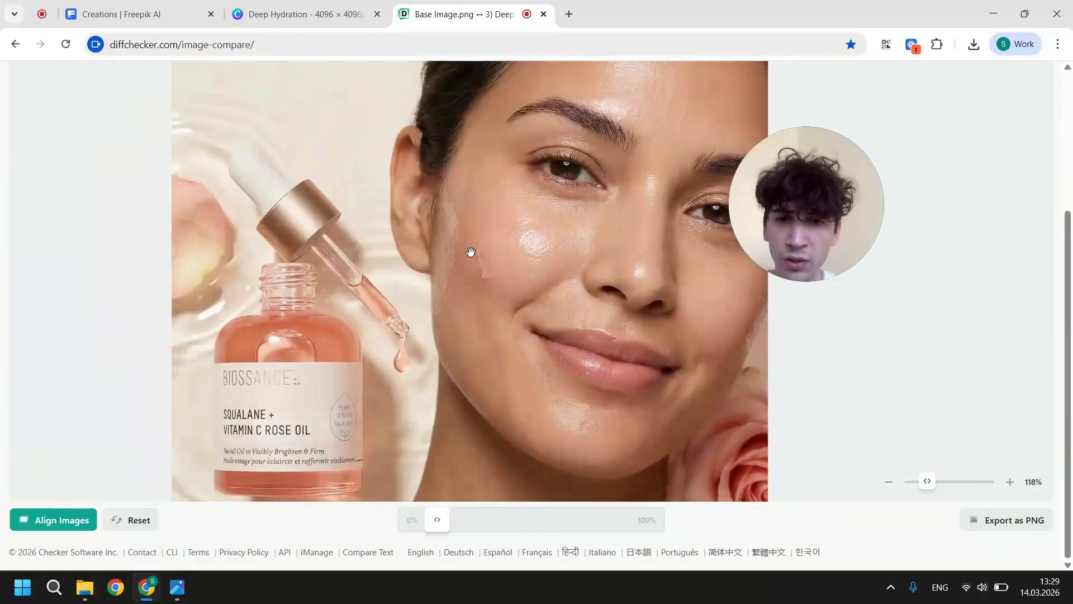
{"action": "scroll", "coordinate": [470, 252], "scroll_direction": "up", "scroll_amount": 3}
{"action": "scroll", "coordinate": [470, 252], "scroll_direction": "down", "scroll_amount": 4}
{"action": "left_click_drag", "start_coordinate": [470, 252], "coordinate": [475, 329]}
{"action": "left_click_drag", "start_coordinate": [437, 519], "coordinate": [472, 462]}
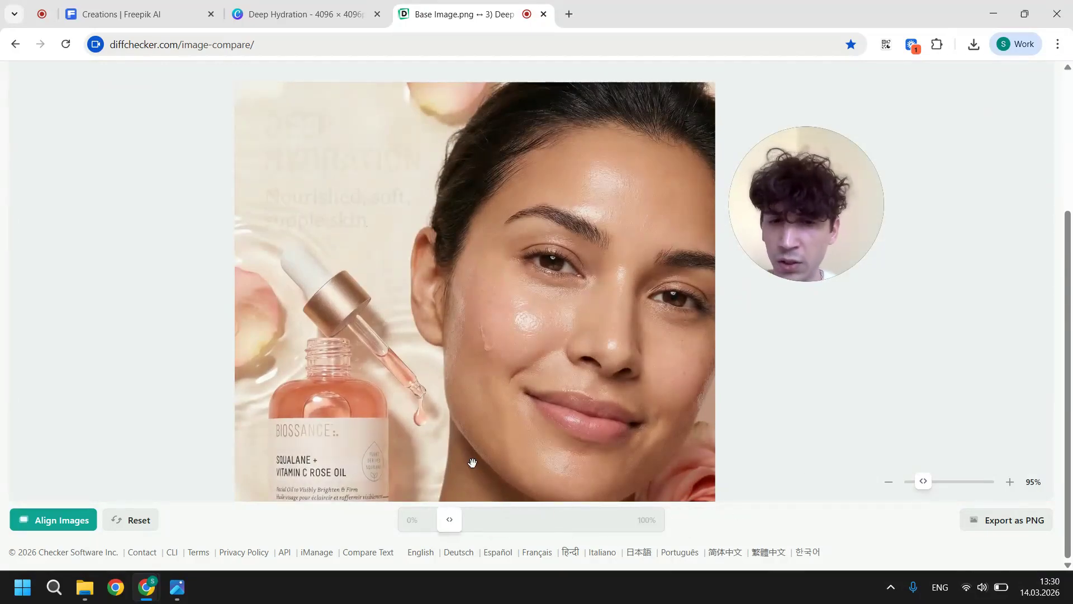
{"action": "left_click_drag", "start_coordinate": [486, 344], "coordinate": [518, 310]}
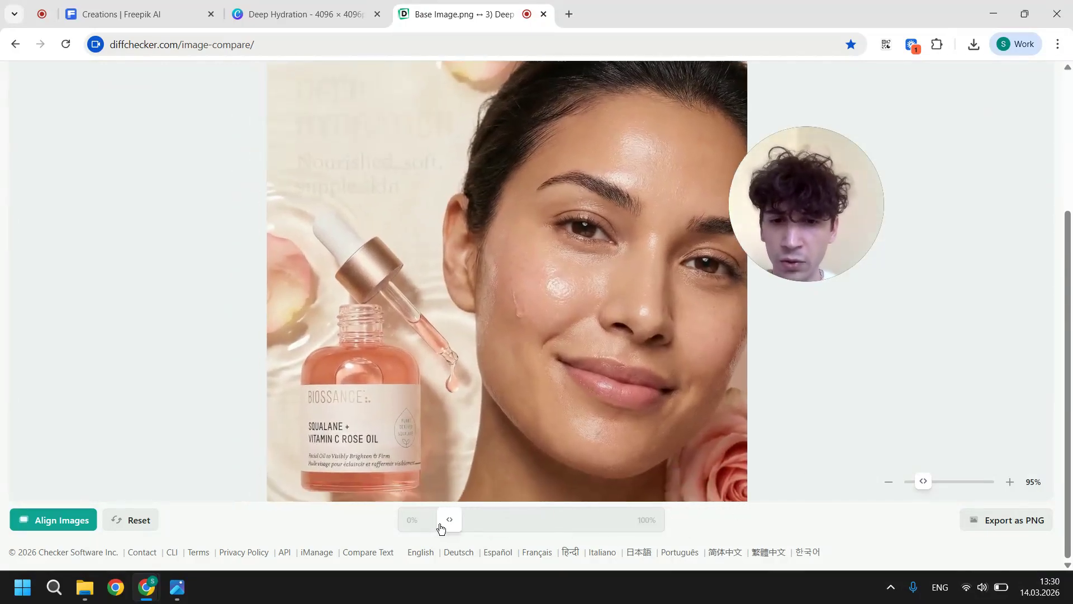
{"action": "left_click_drag", "start_coordinate": [449, 528], "coordinate": [684, 469]}
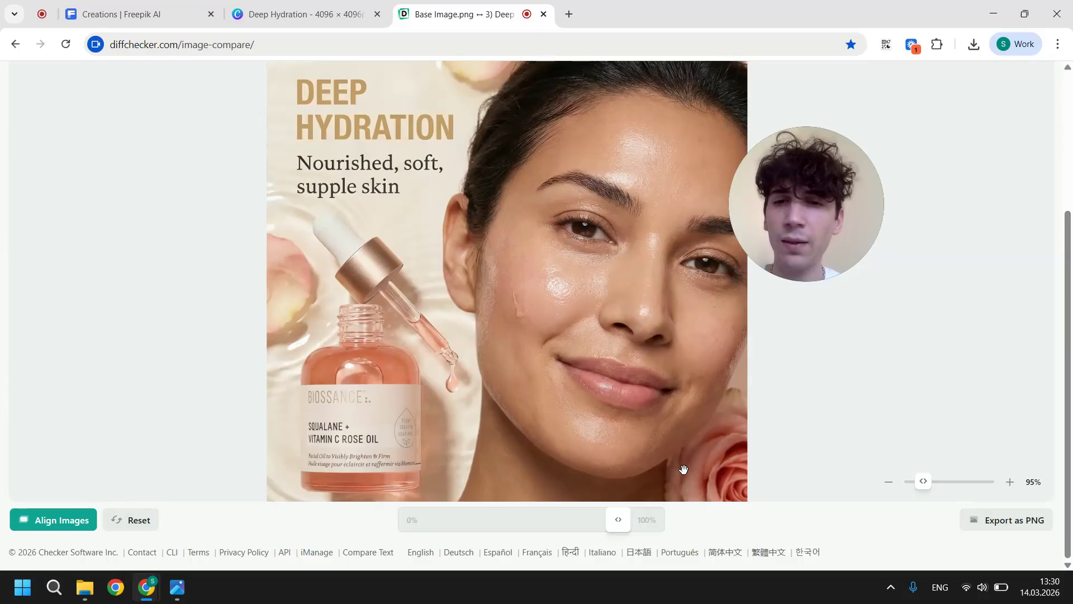